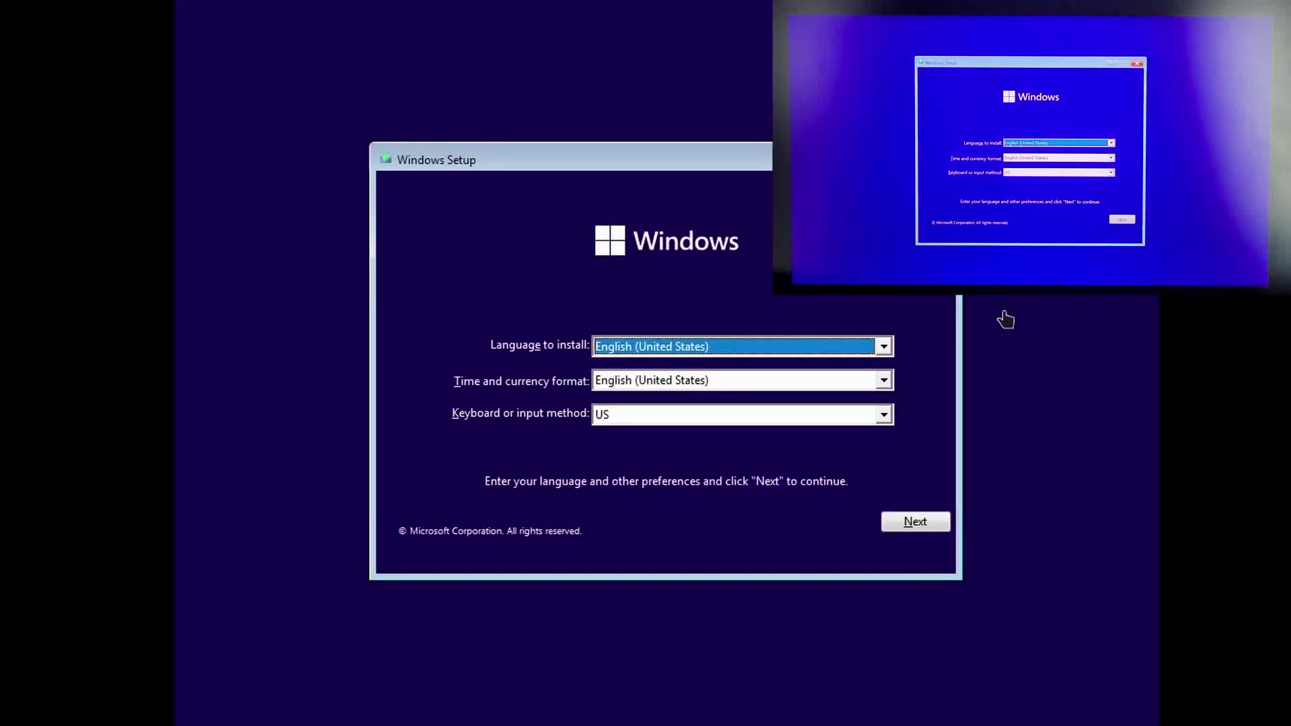
Begin the Windows 11 installation with the default language and skip the product key
click(913, 526)
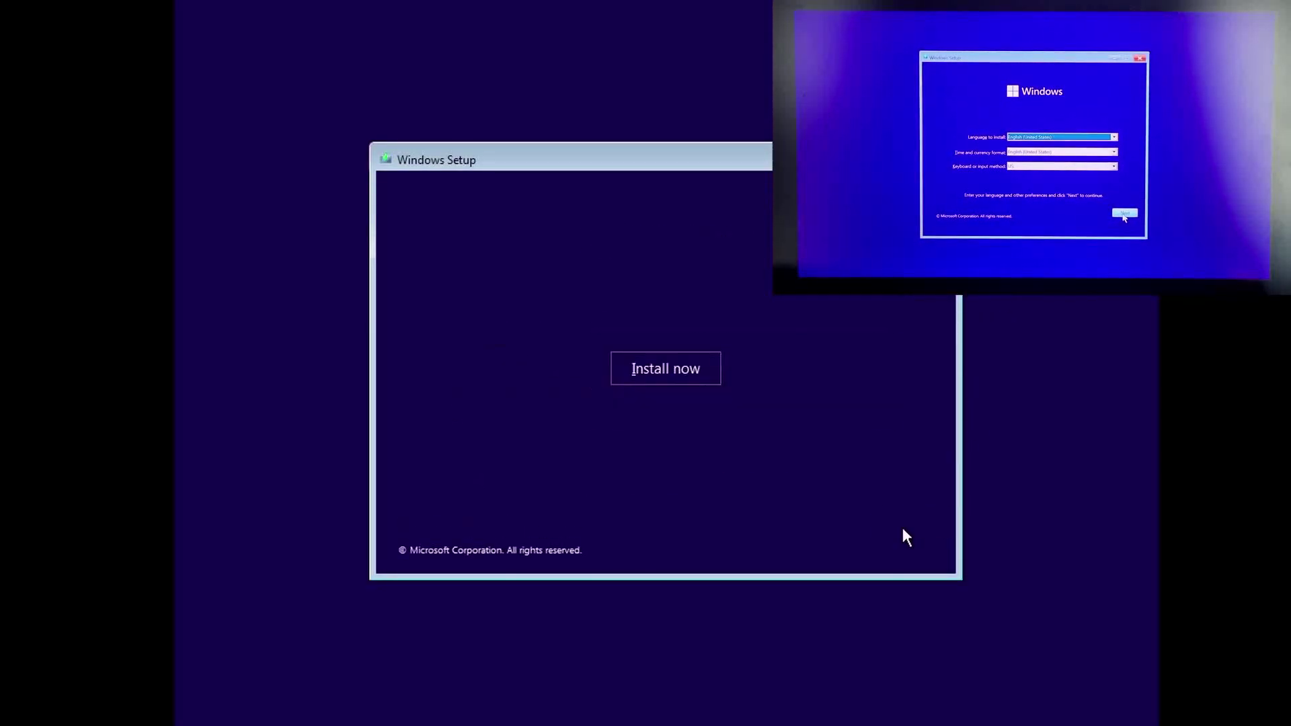
click(698, 377)
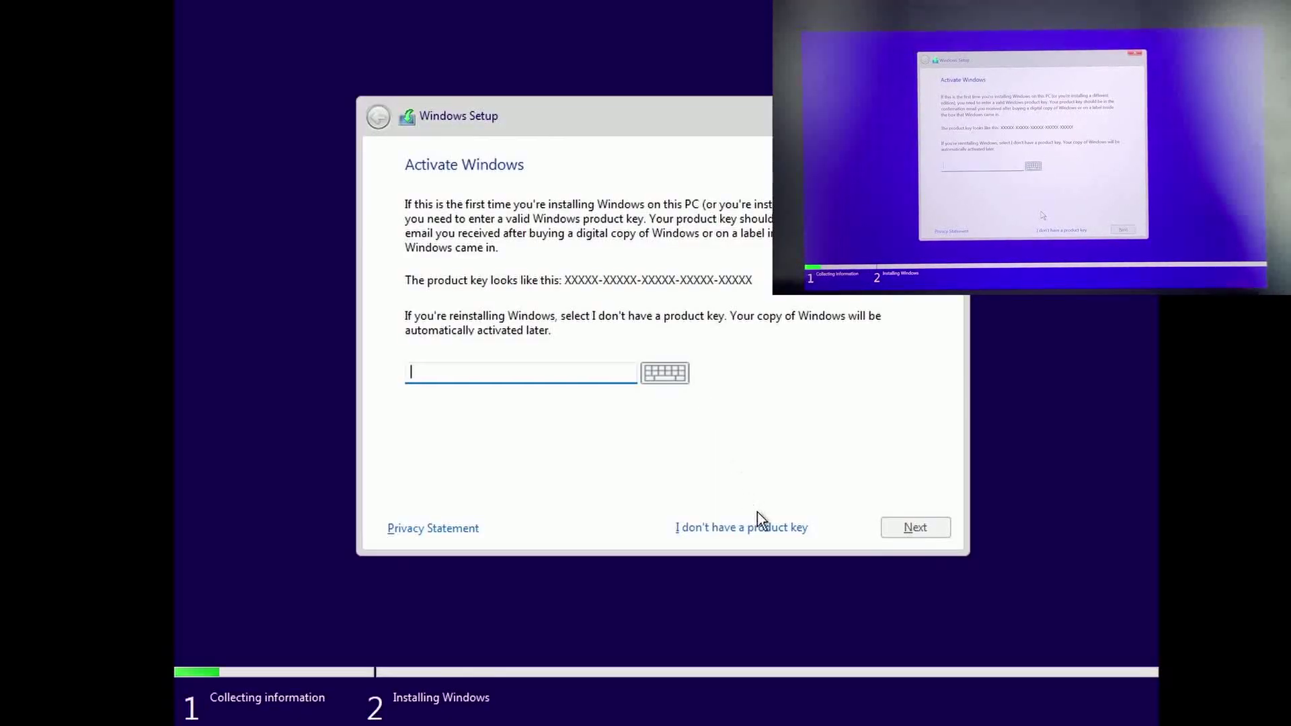
click(764, 526)
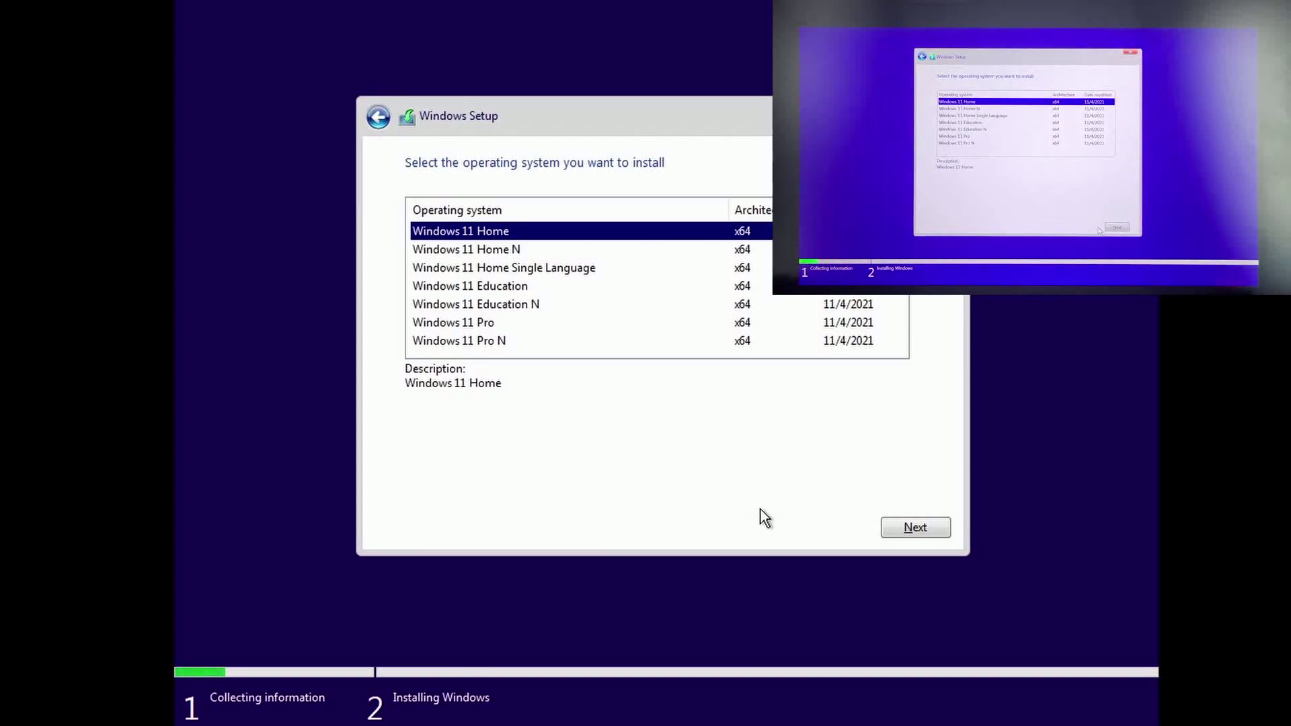
Choose the Windows 11 Pro edition and accept the license terms
click(578, 324)
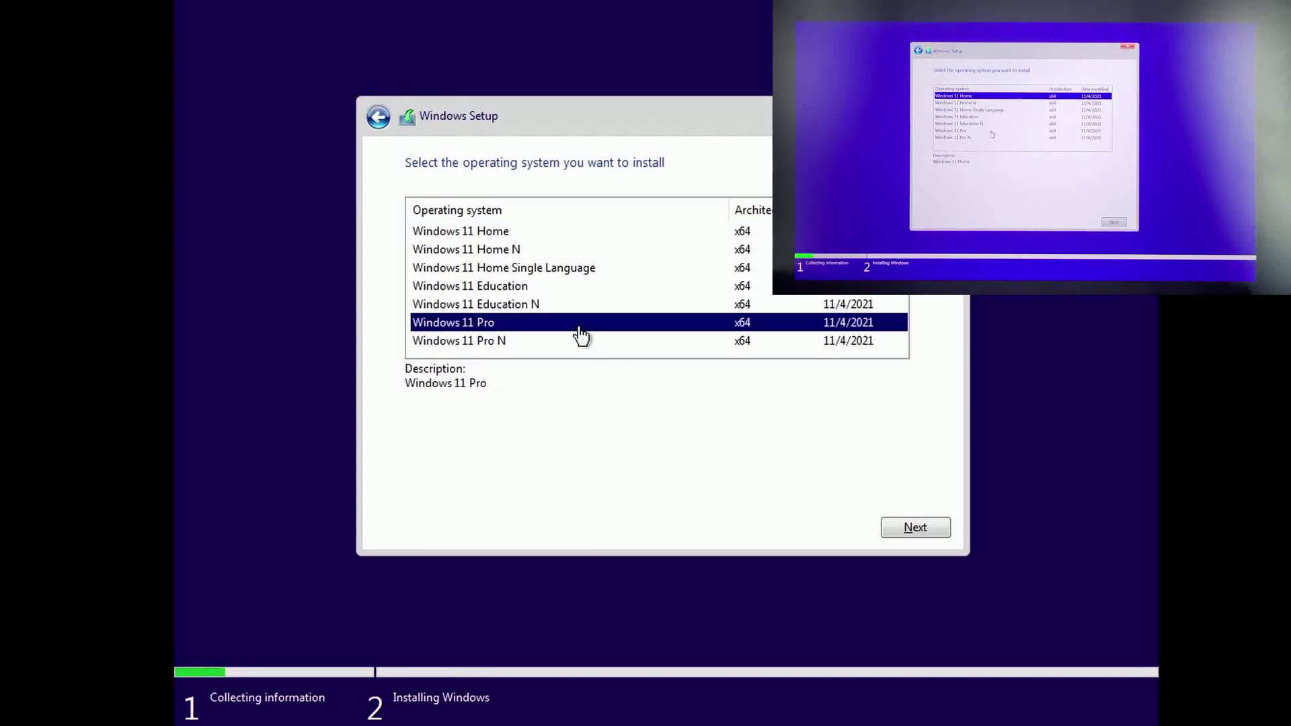
click(936, 523)
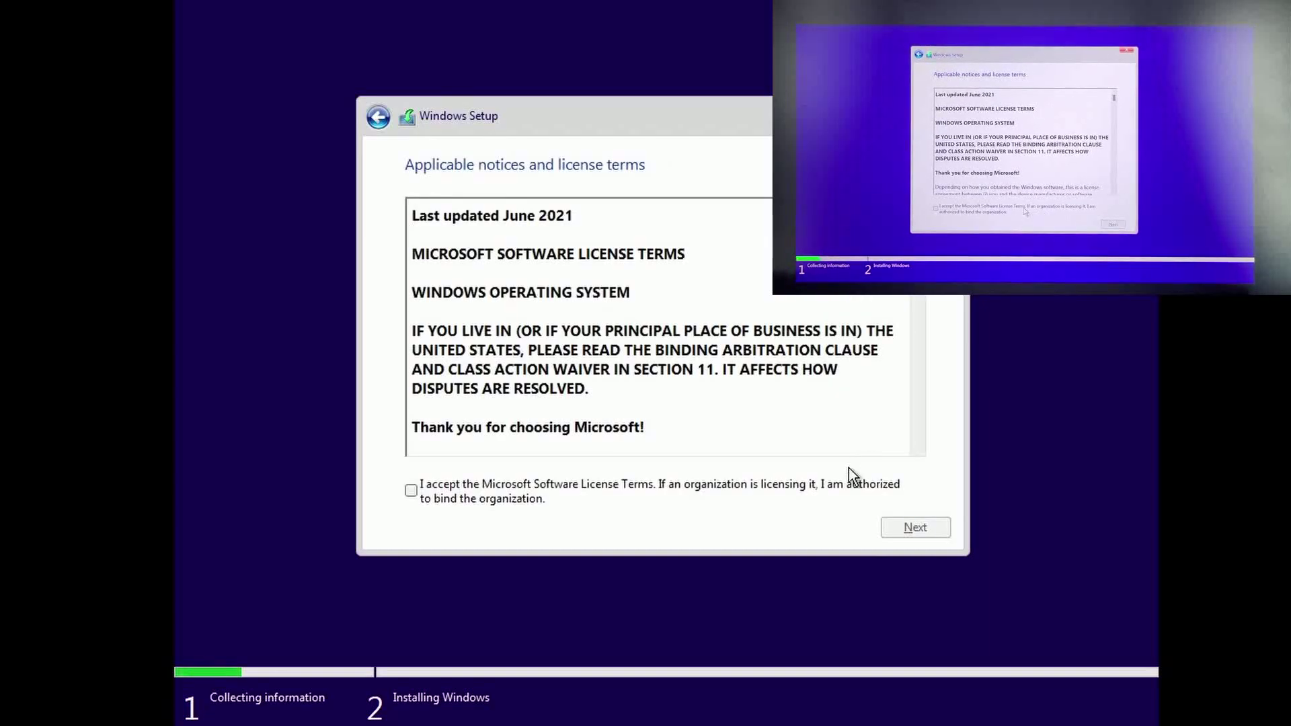
click(598, 489)
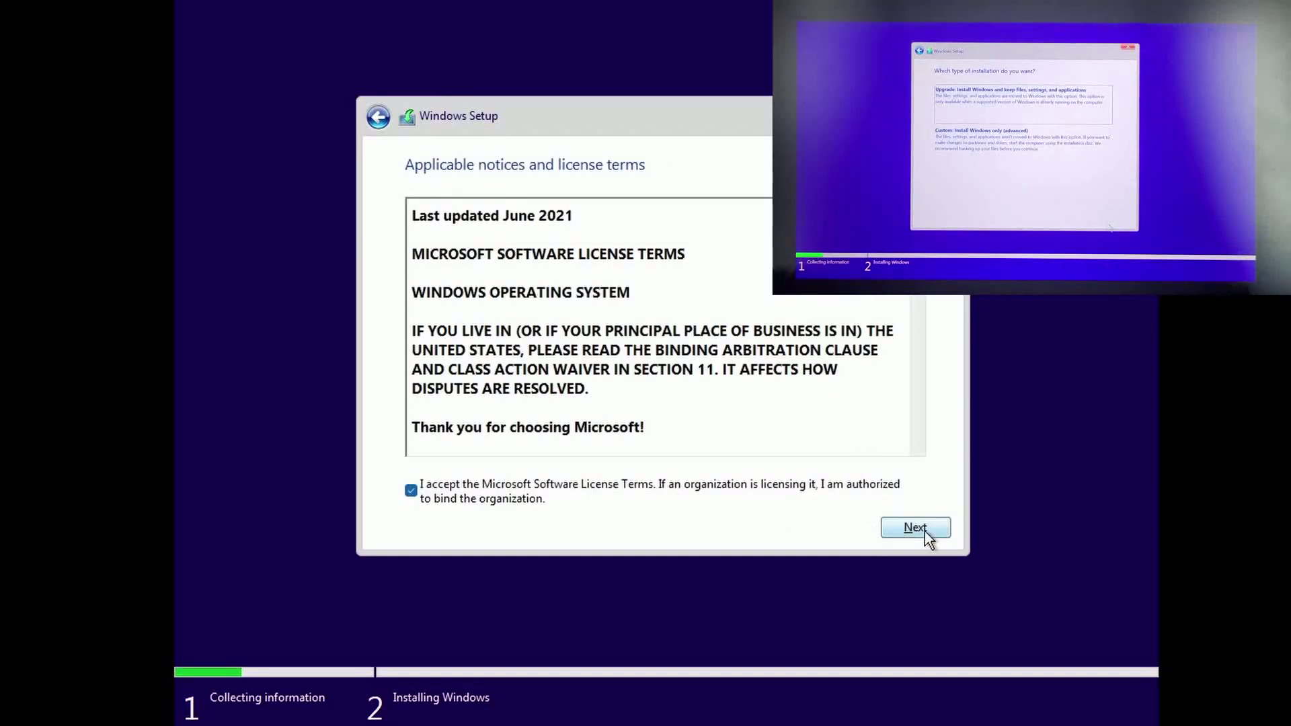
click(925, 531)
Create a 30000 MB partition in Drive 0's unallocated space, allowing the extra system partitions
click(670, 374)
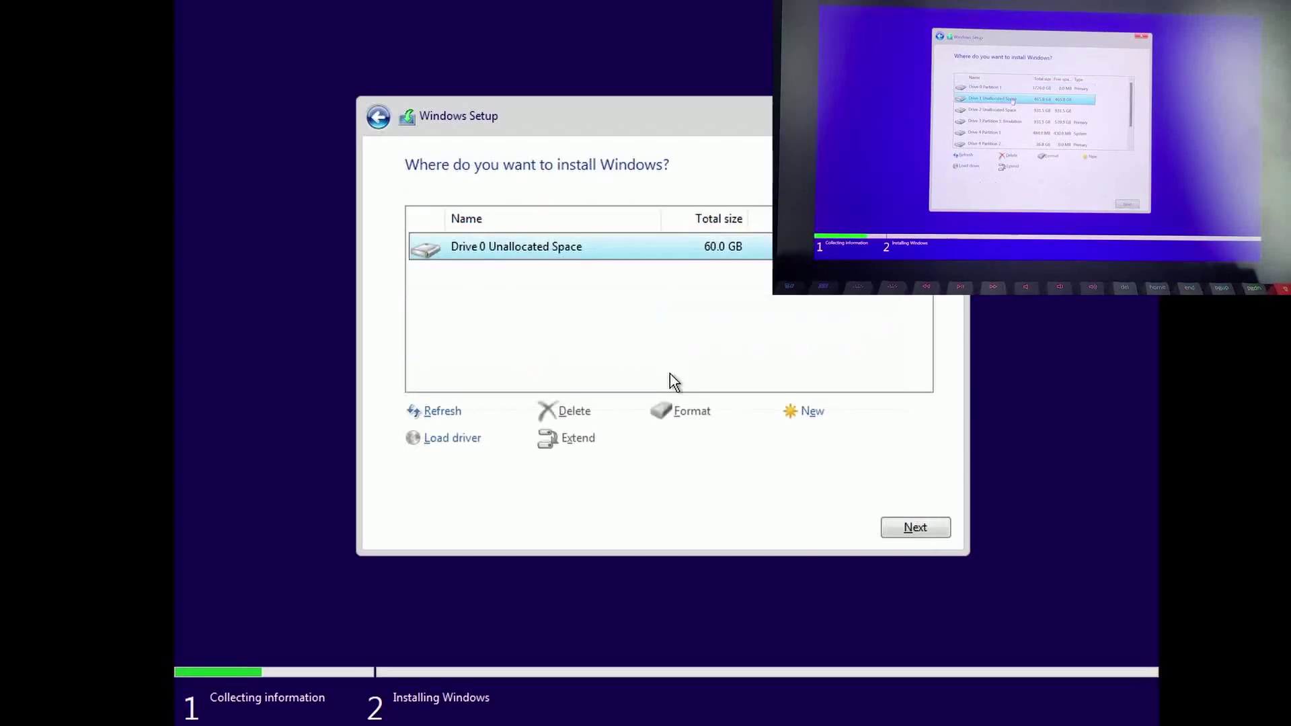
click(809, 414)
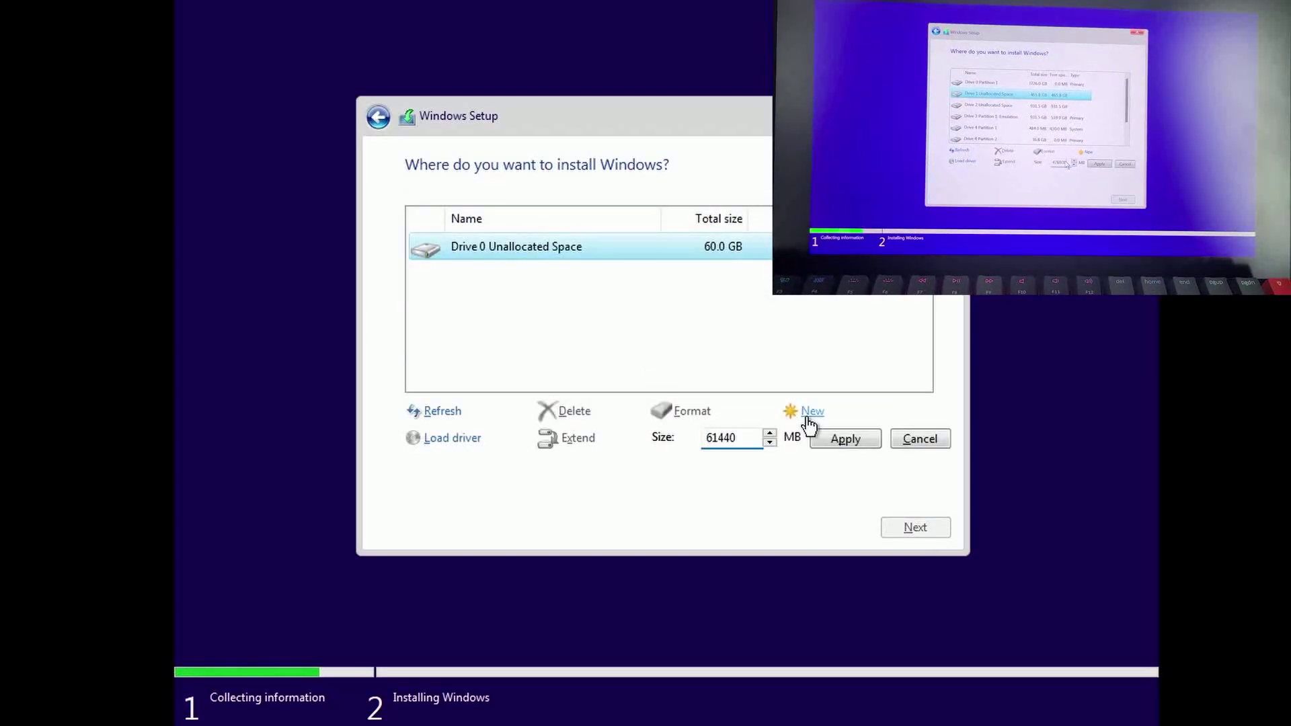
double_click(716, 436)
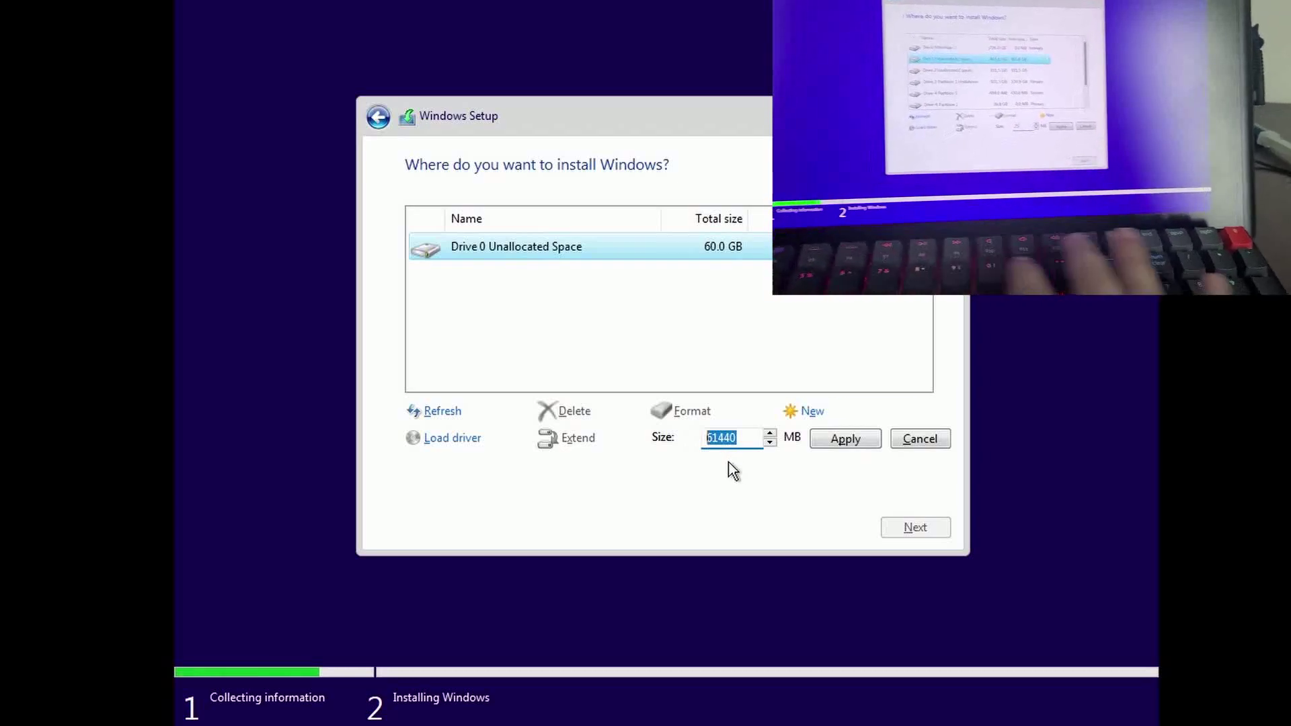
text(300)
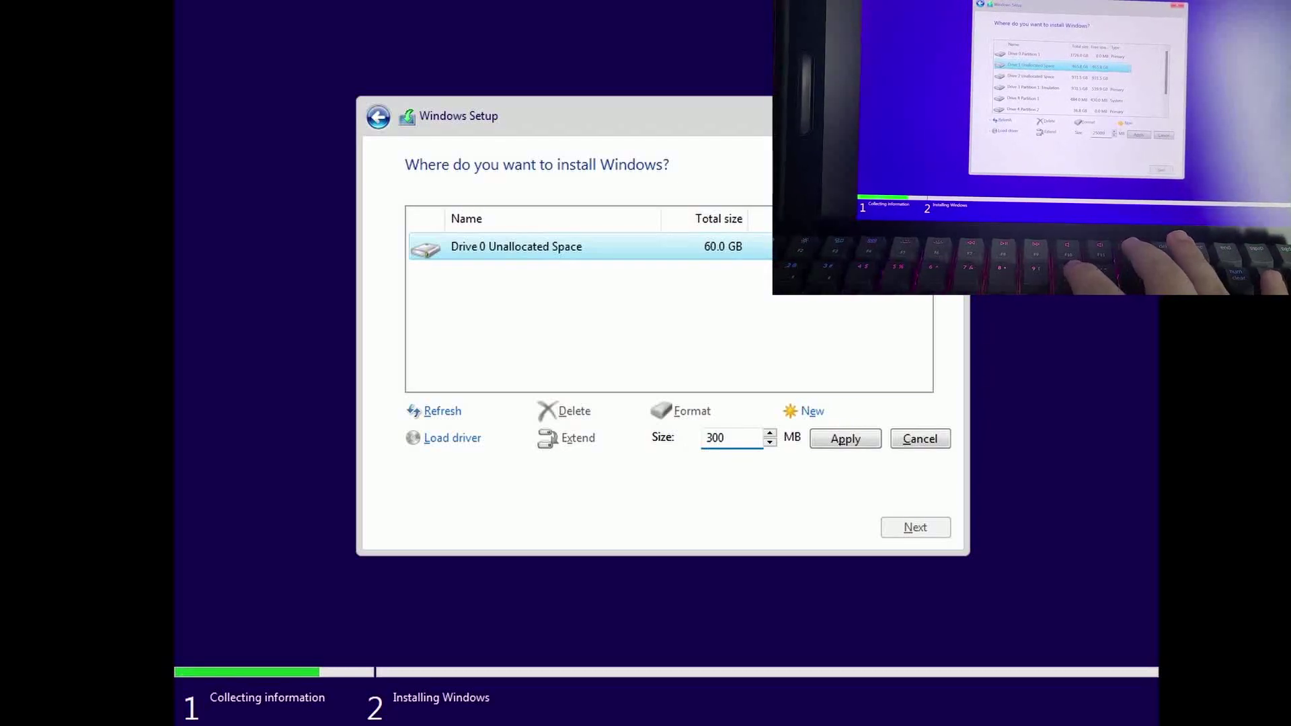
text(00)
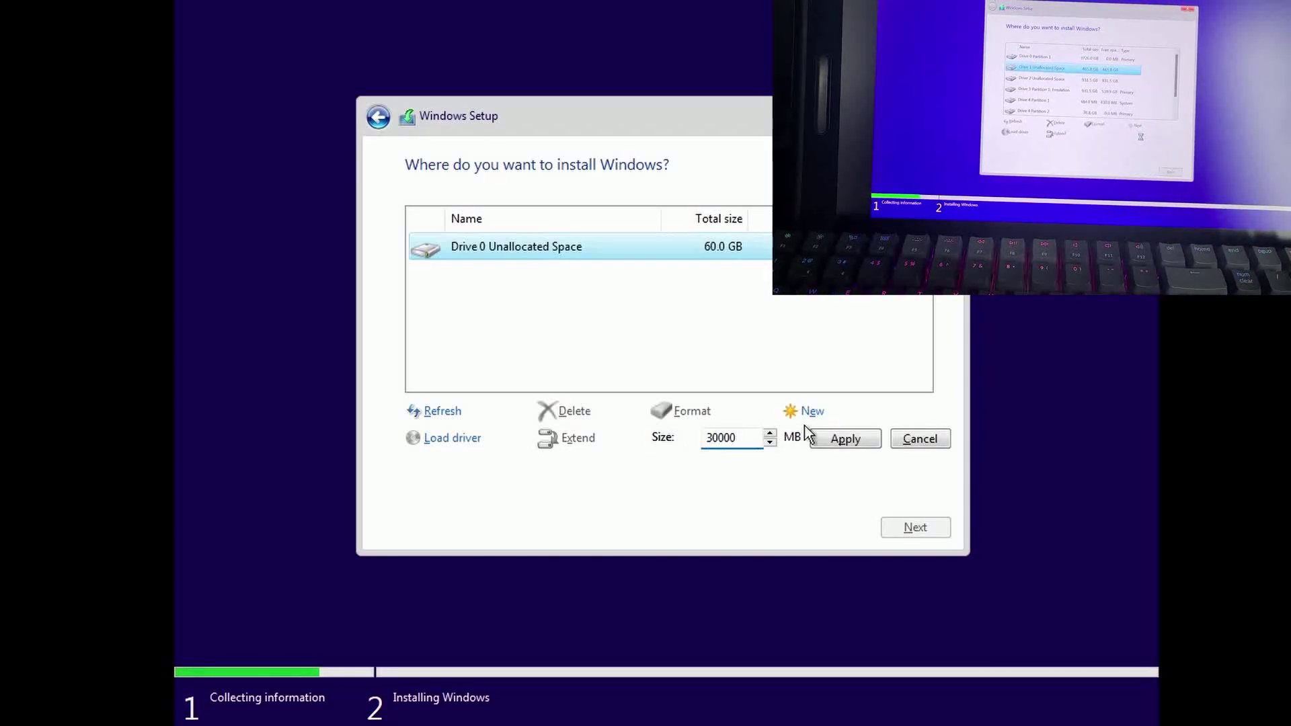
click(845, 443)
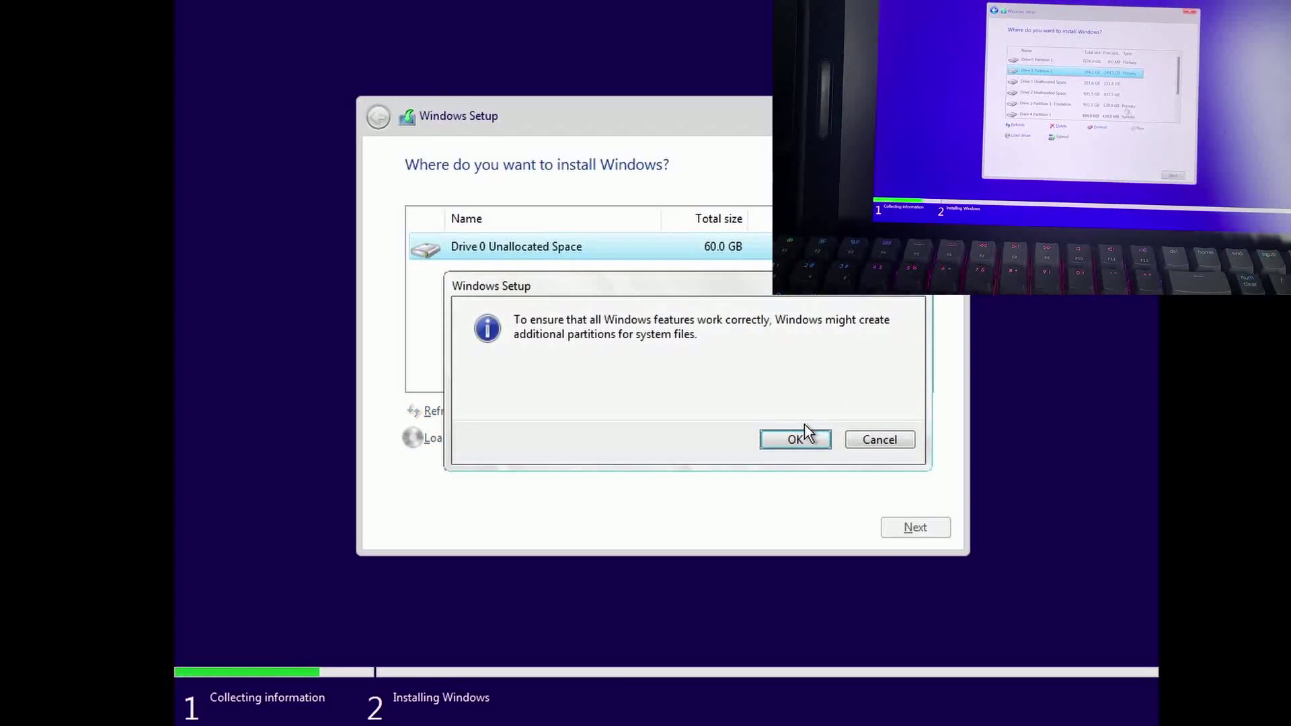
click(798, 441)
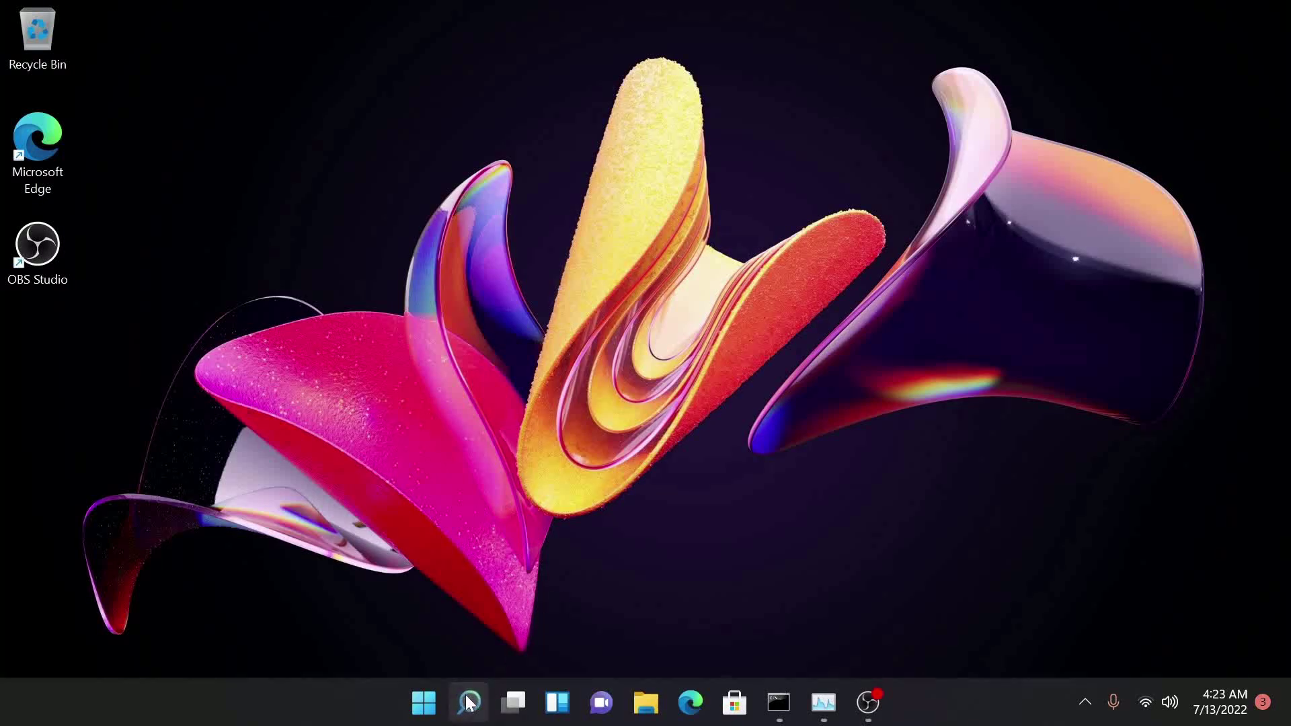
In Disk Management, shrink C: and select the resulting 126.95 GB unallocated space
click(468, 703)
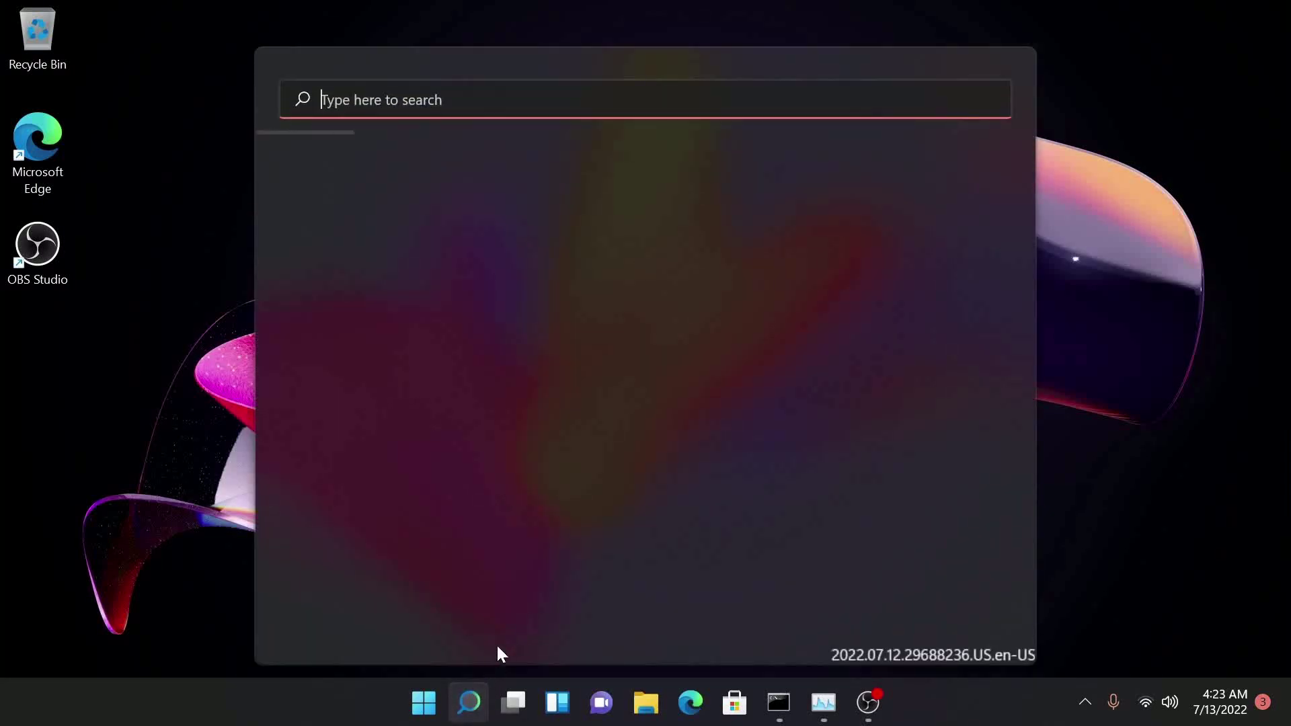
text(disk )
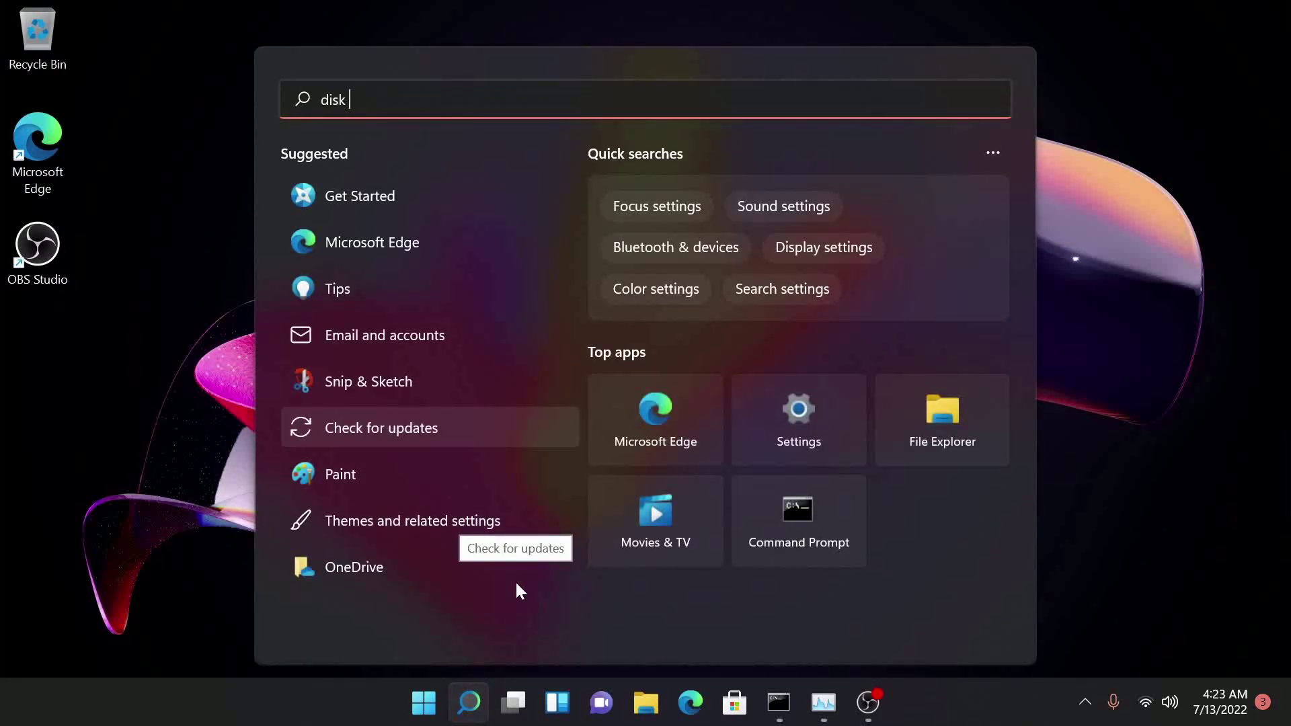
text(mana)
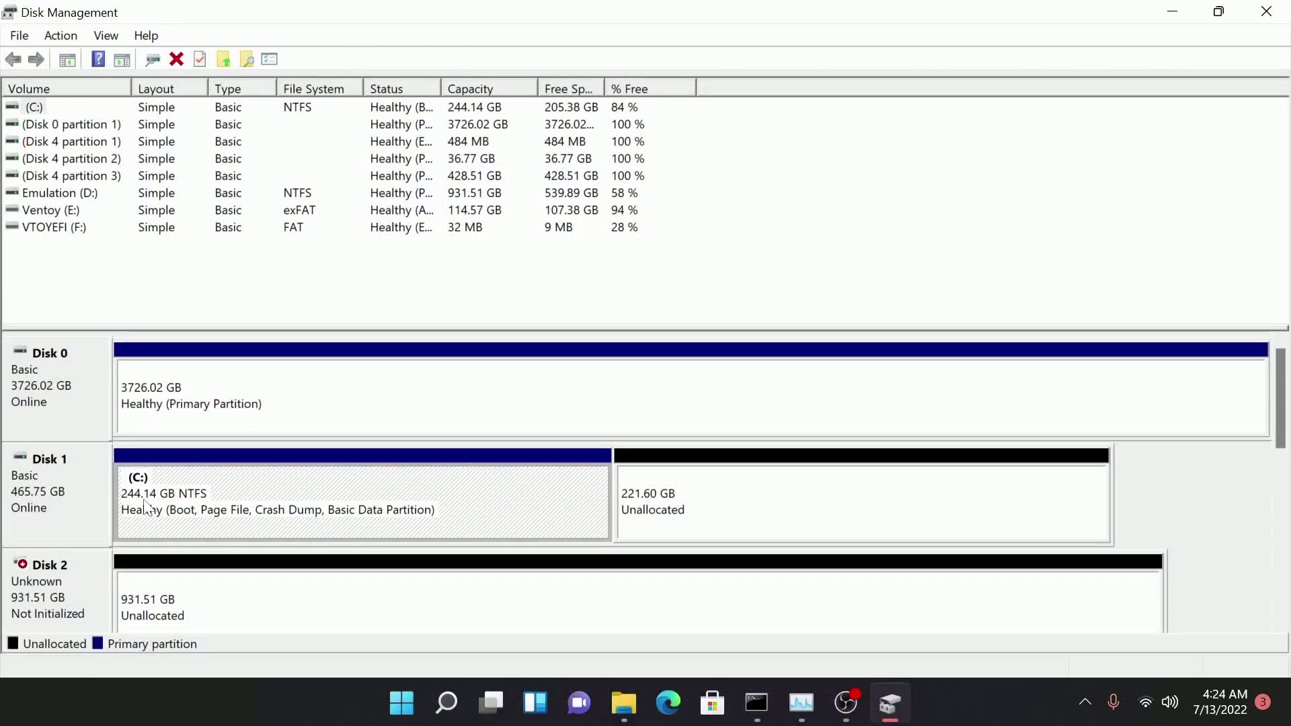
right_click(294, 500)
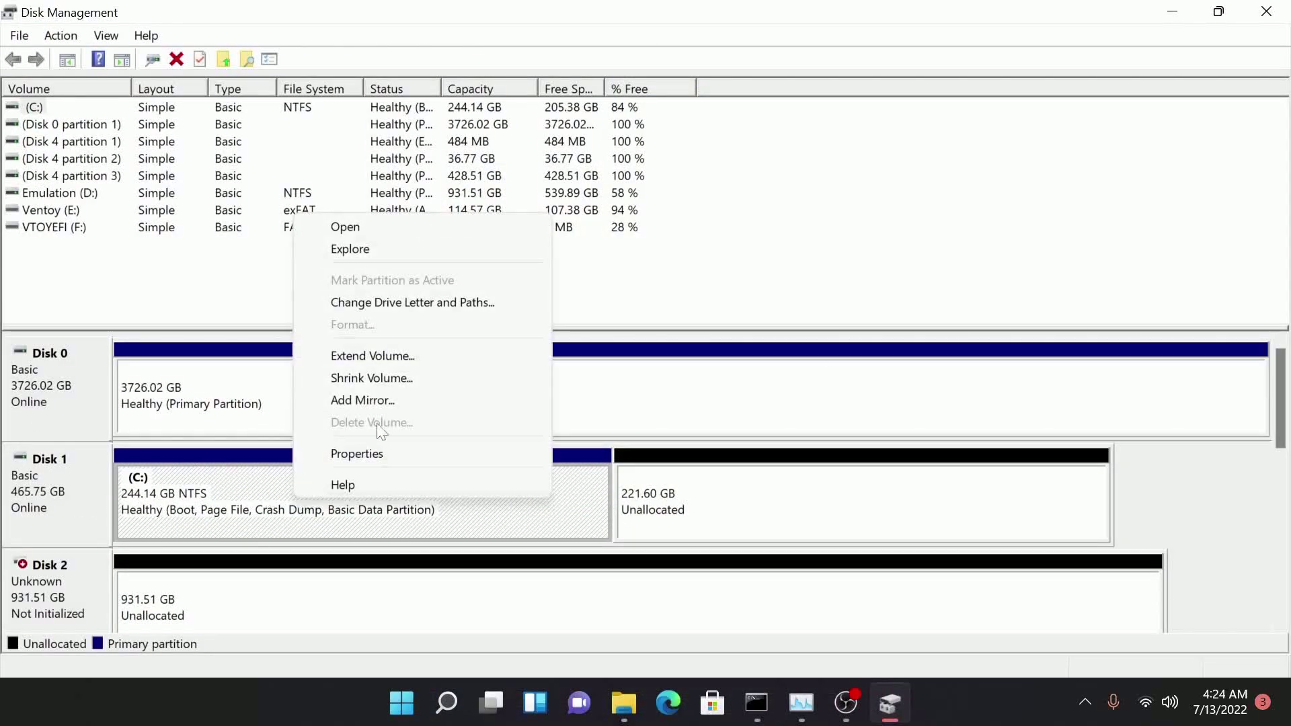
click(398, 375)
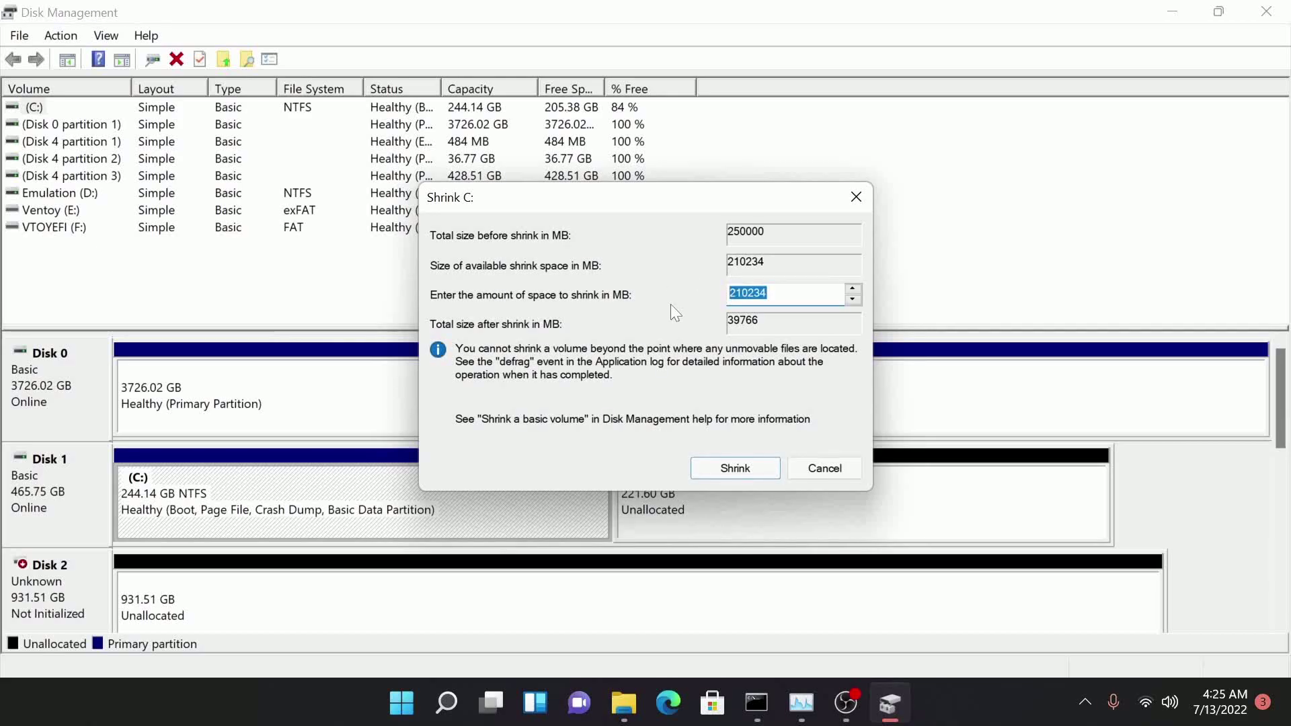
click(722, 468)
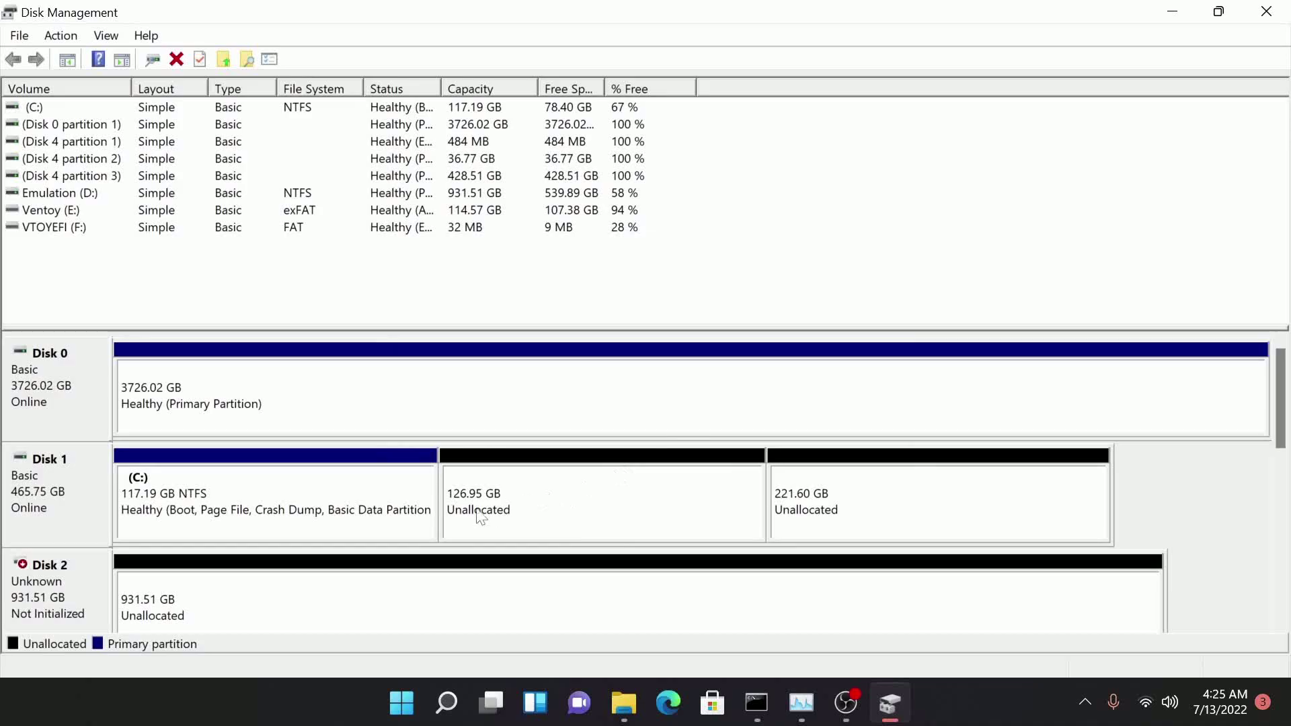
click(494, 514)
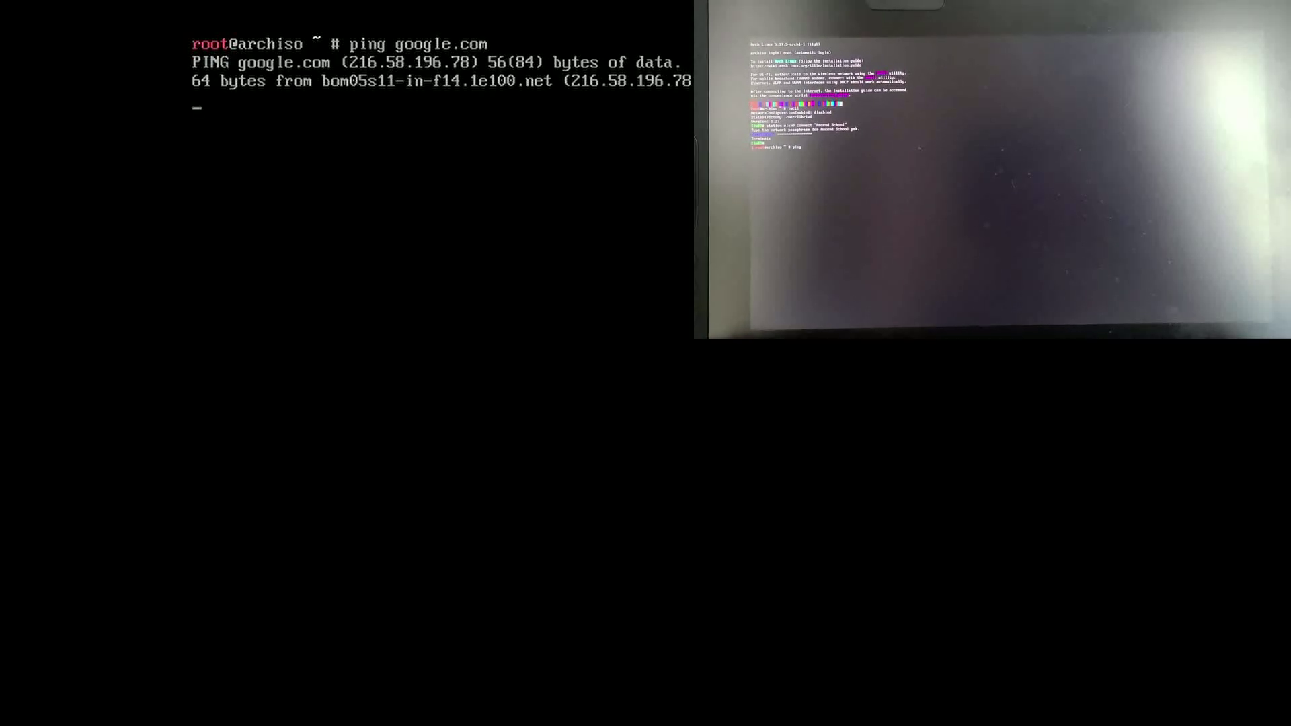
Stop the ping, then in iwctl list stations and try connecting wlan0, which isn't found
key(ctrl+c)
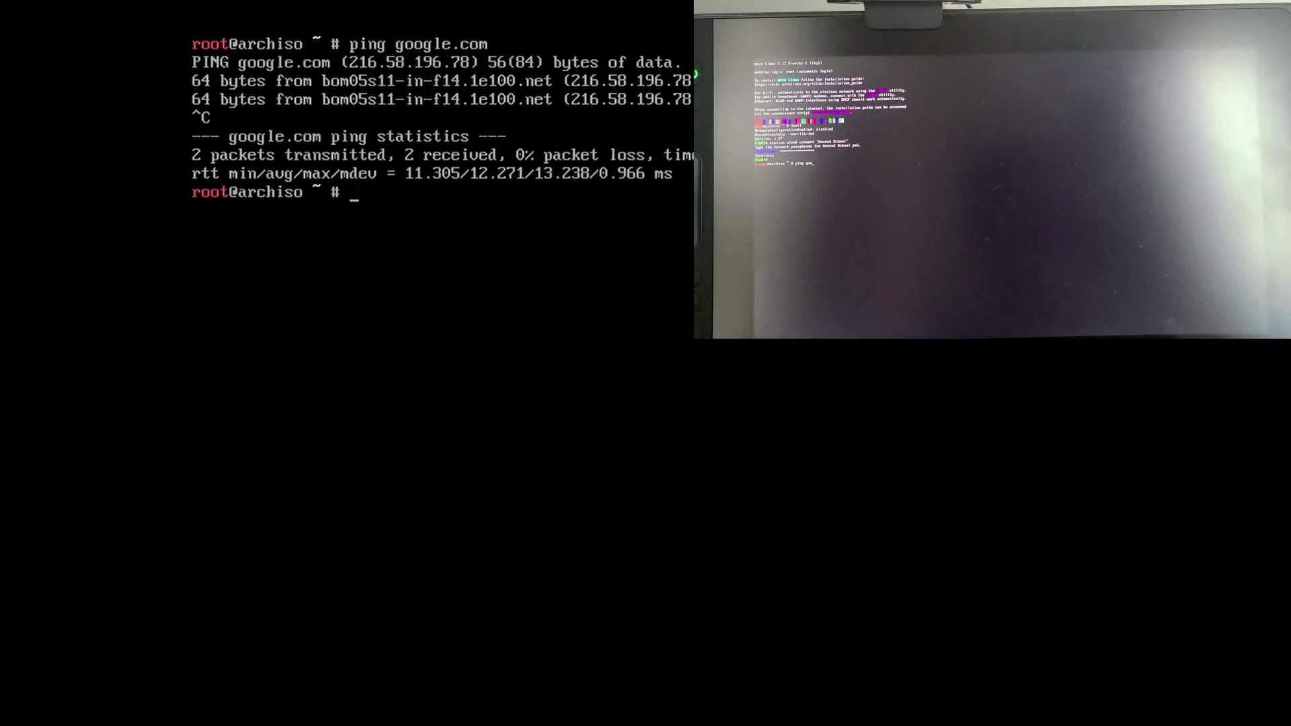
text(iwc)
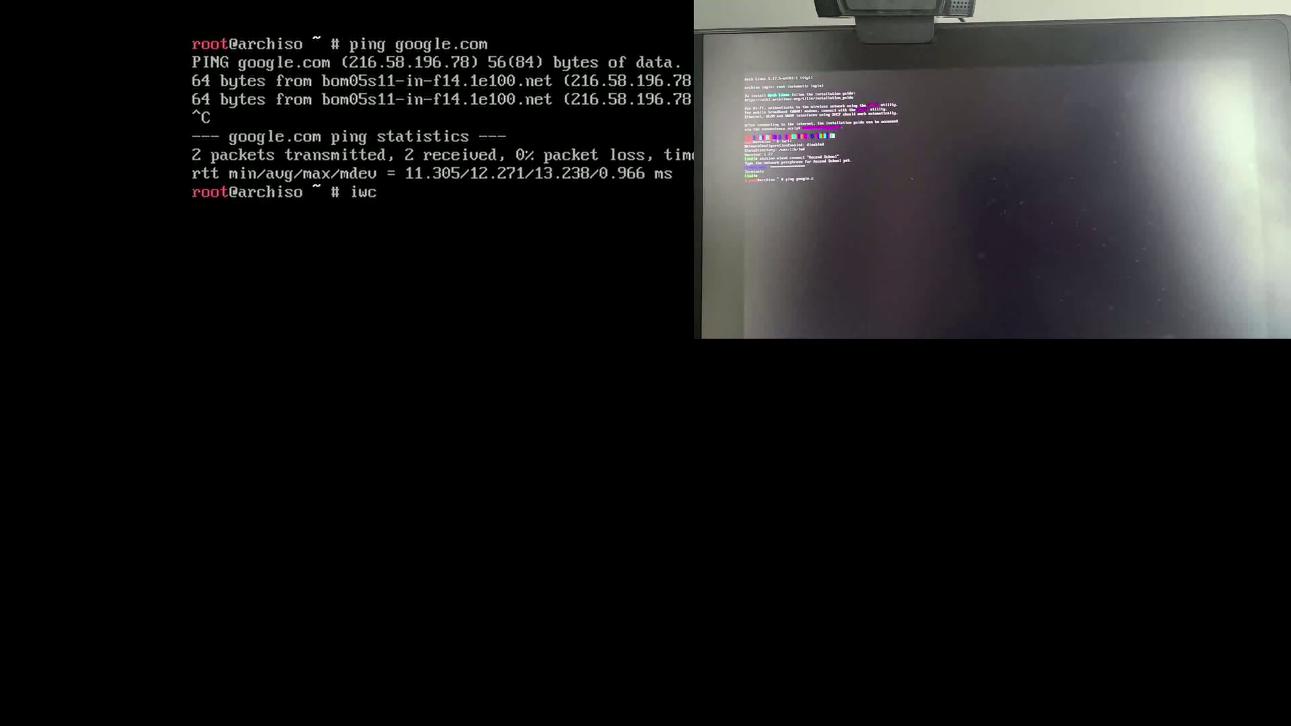
text(tl)
key(Return)
text(sta)
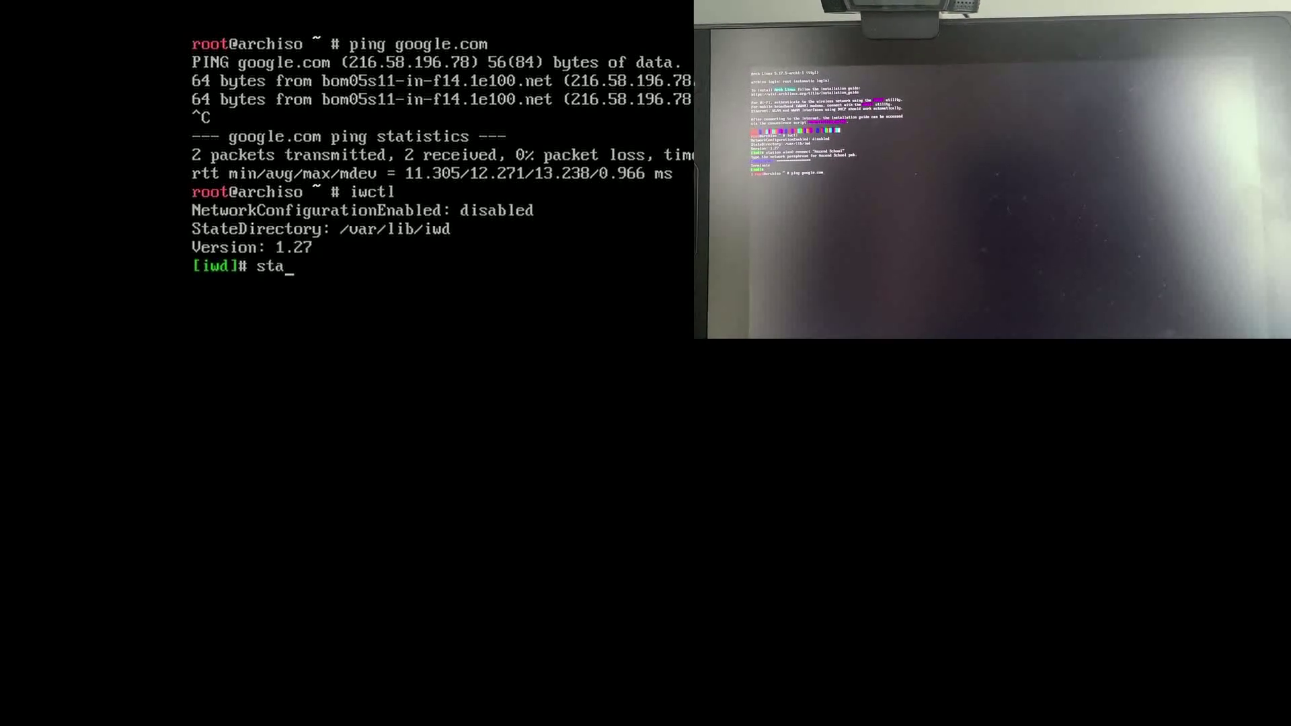
text(tion lis)
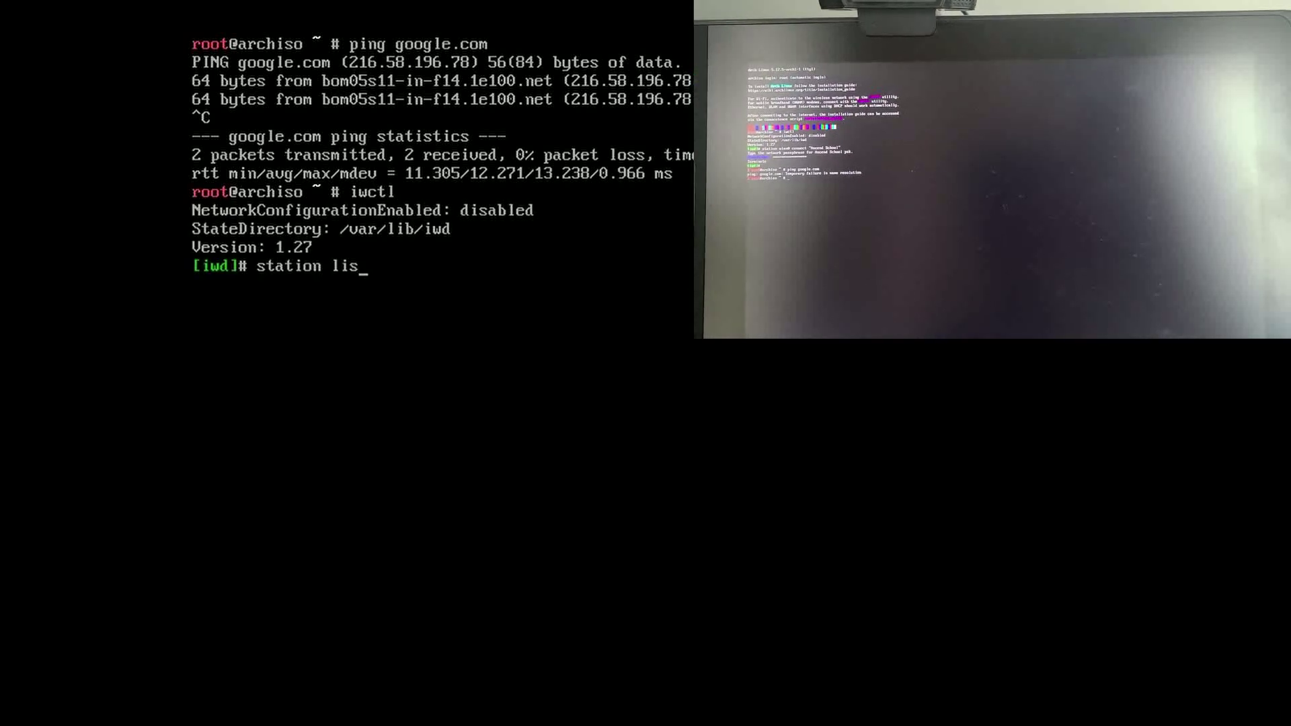
text(t)
key(Return)
text(statio)
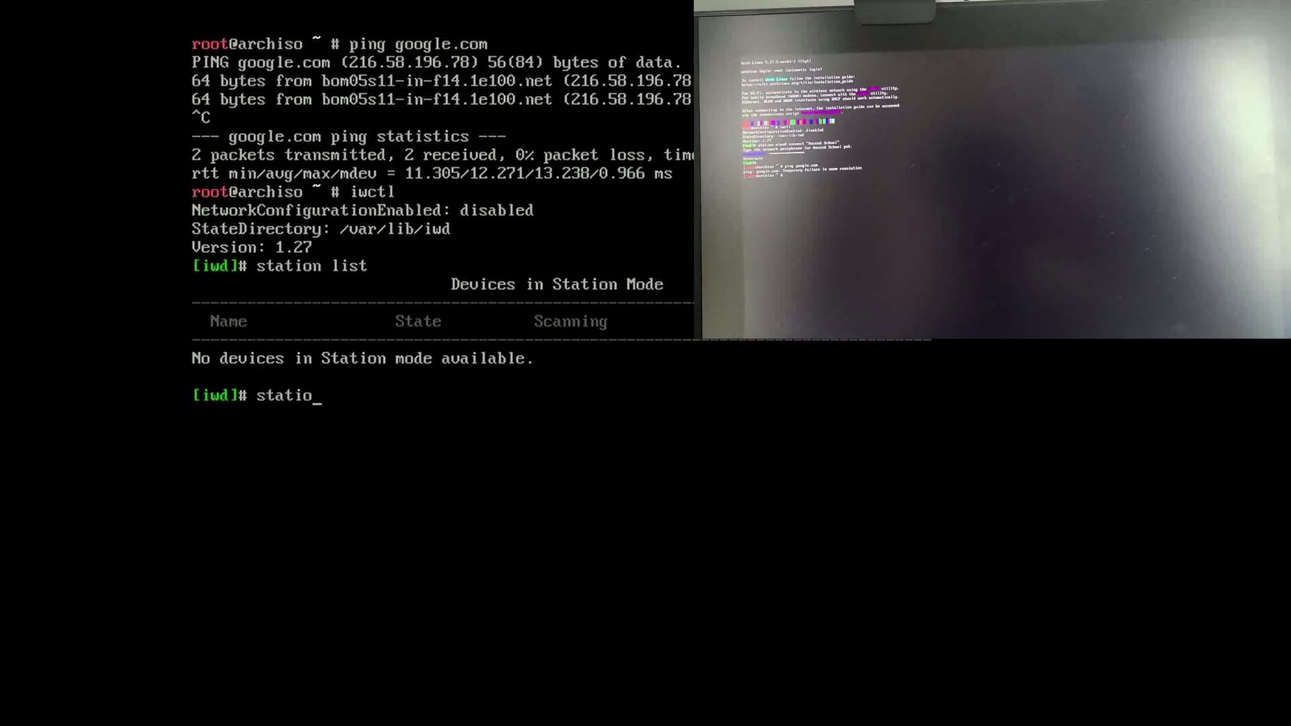
text(n wlan0 con)
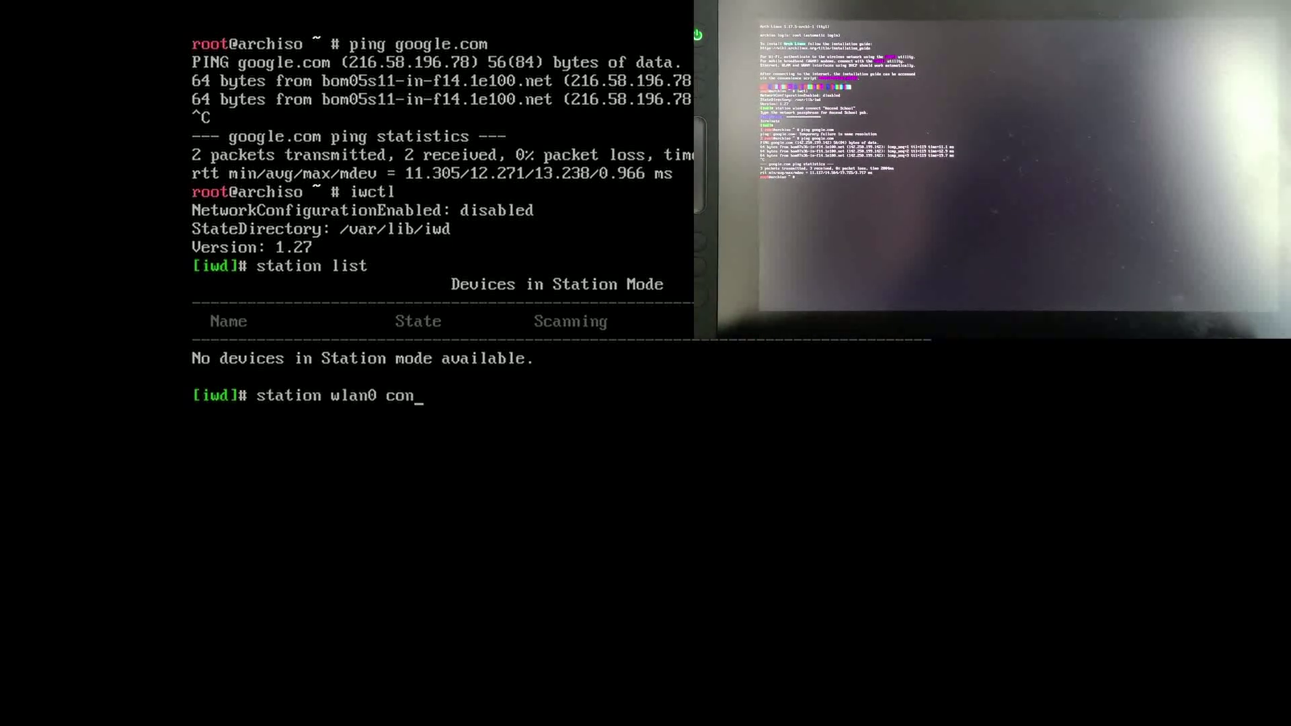
text(nect "networkname)
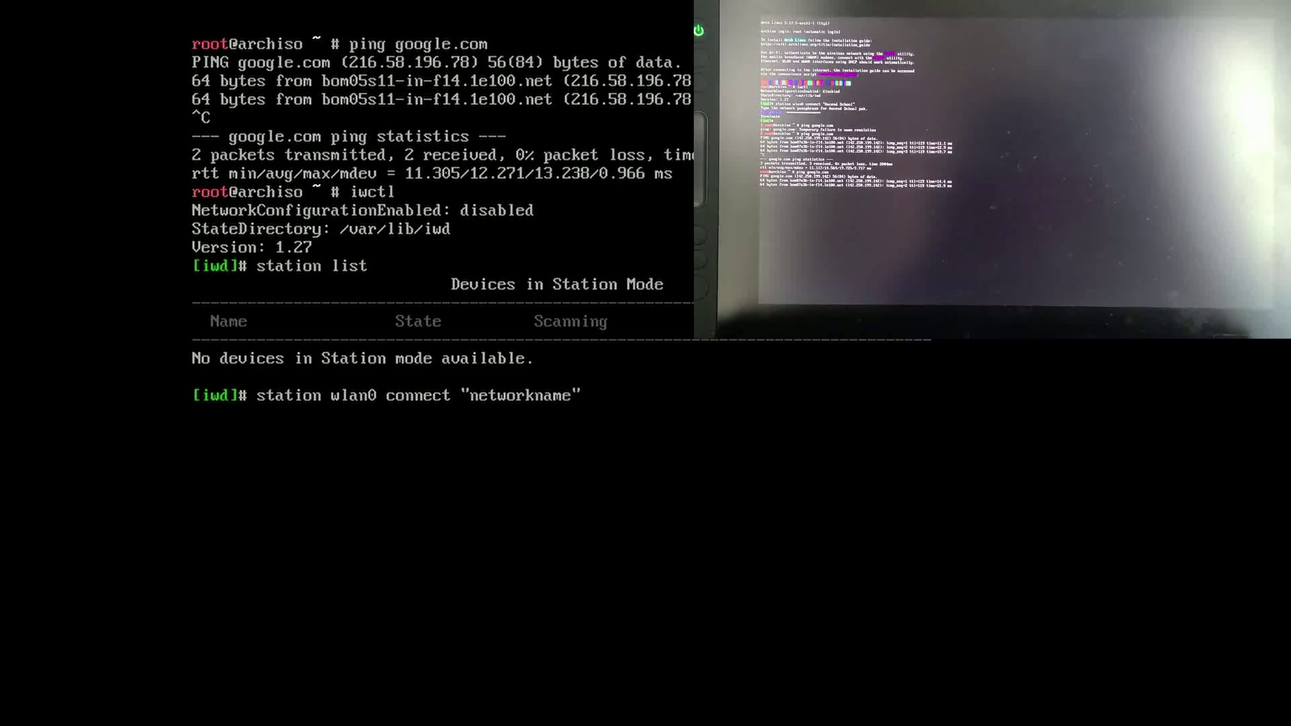
key(Return)
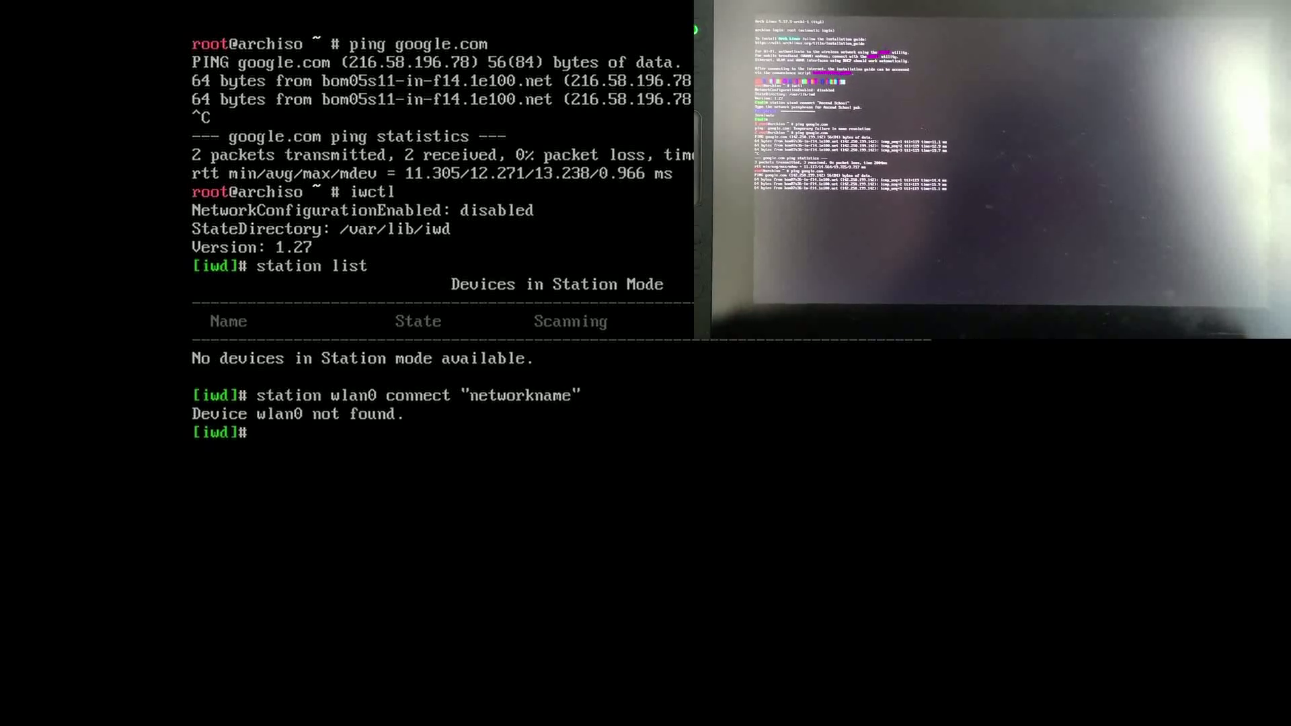
key(ctrl+d)
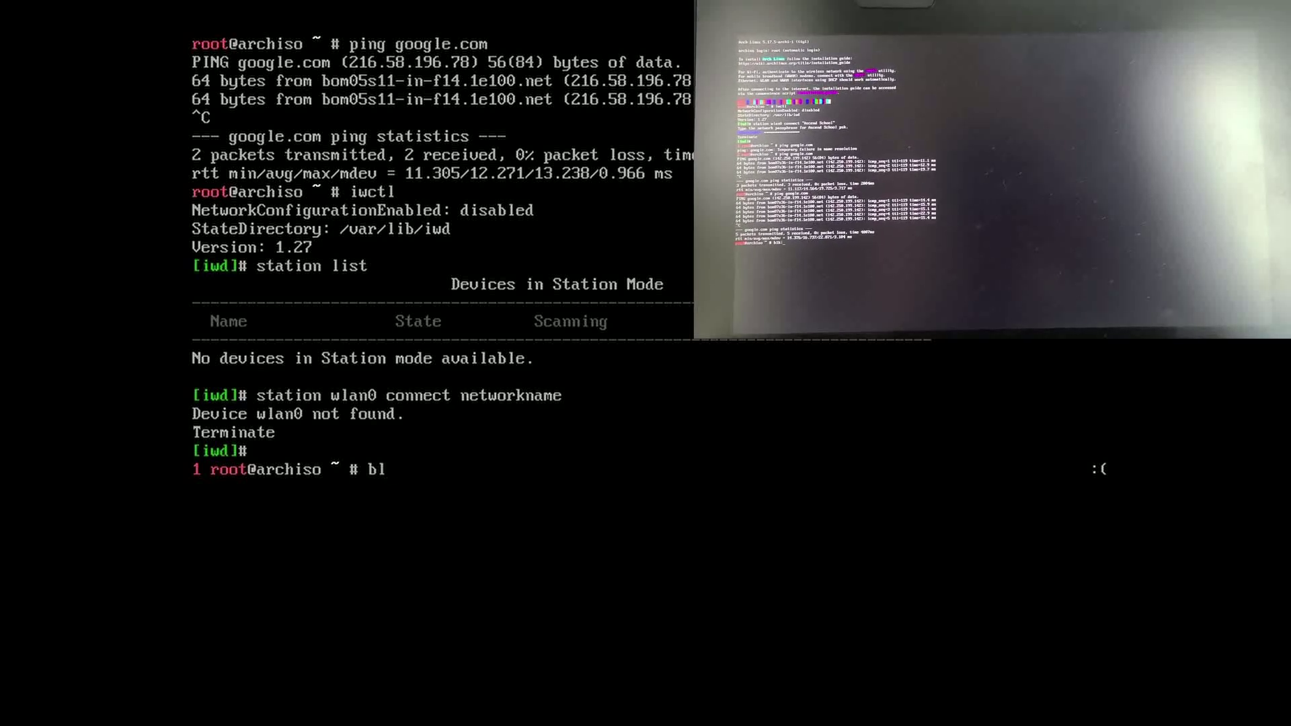
List the block devices with blkid (accepting the correction) and lsblk
text(blkd)
key(Return)
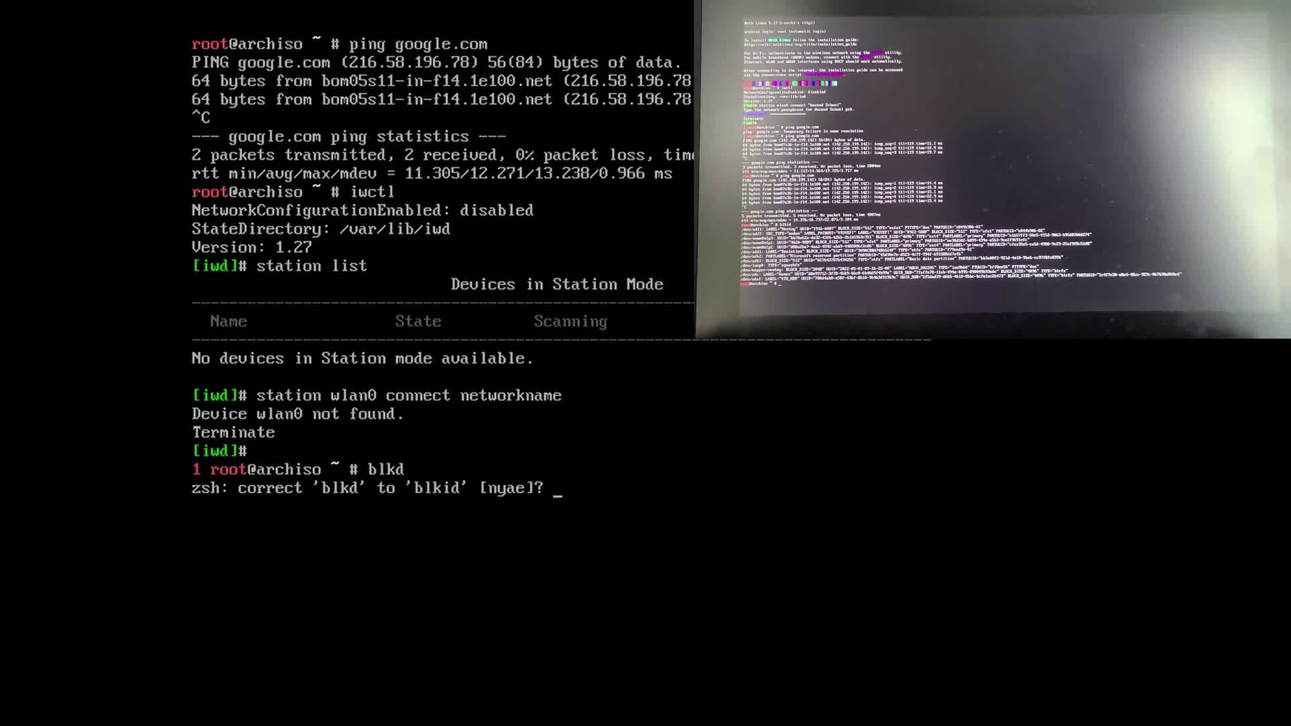
text(y)
key(Return)
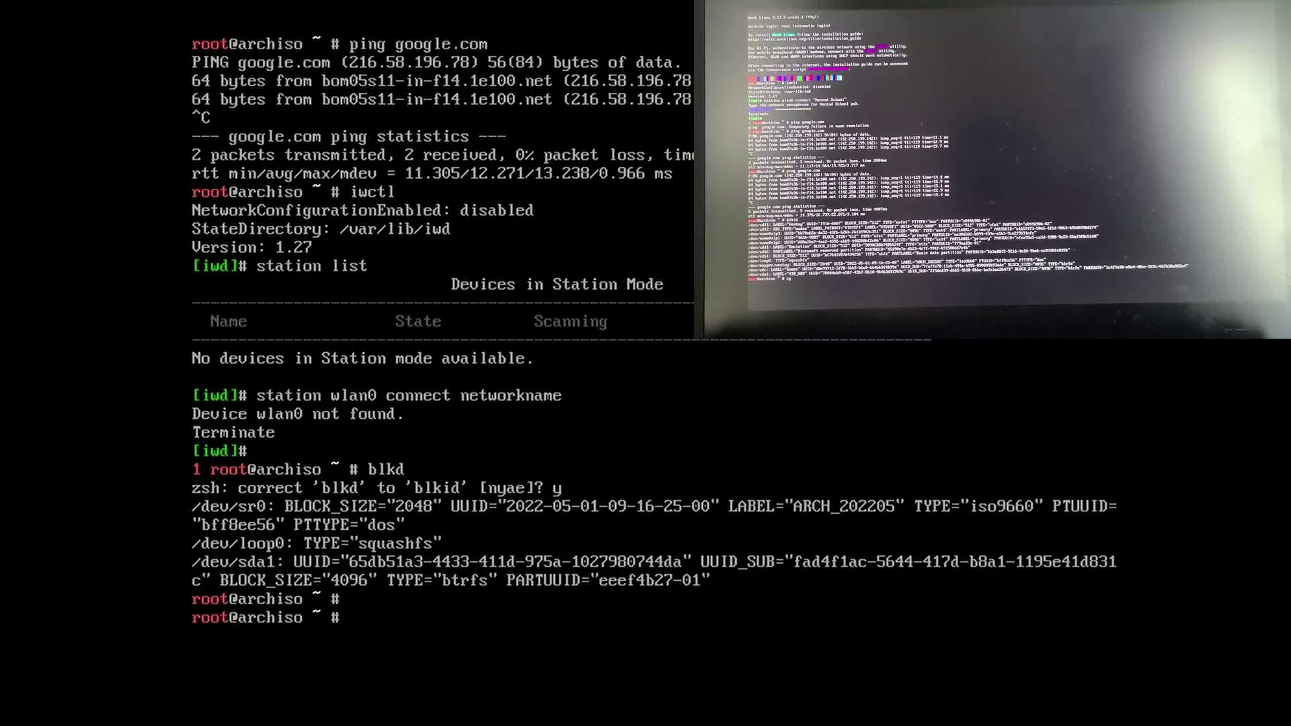
text(lsblk)
key(Return)
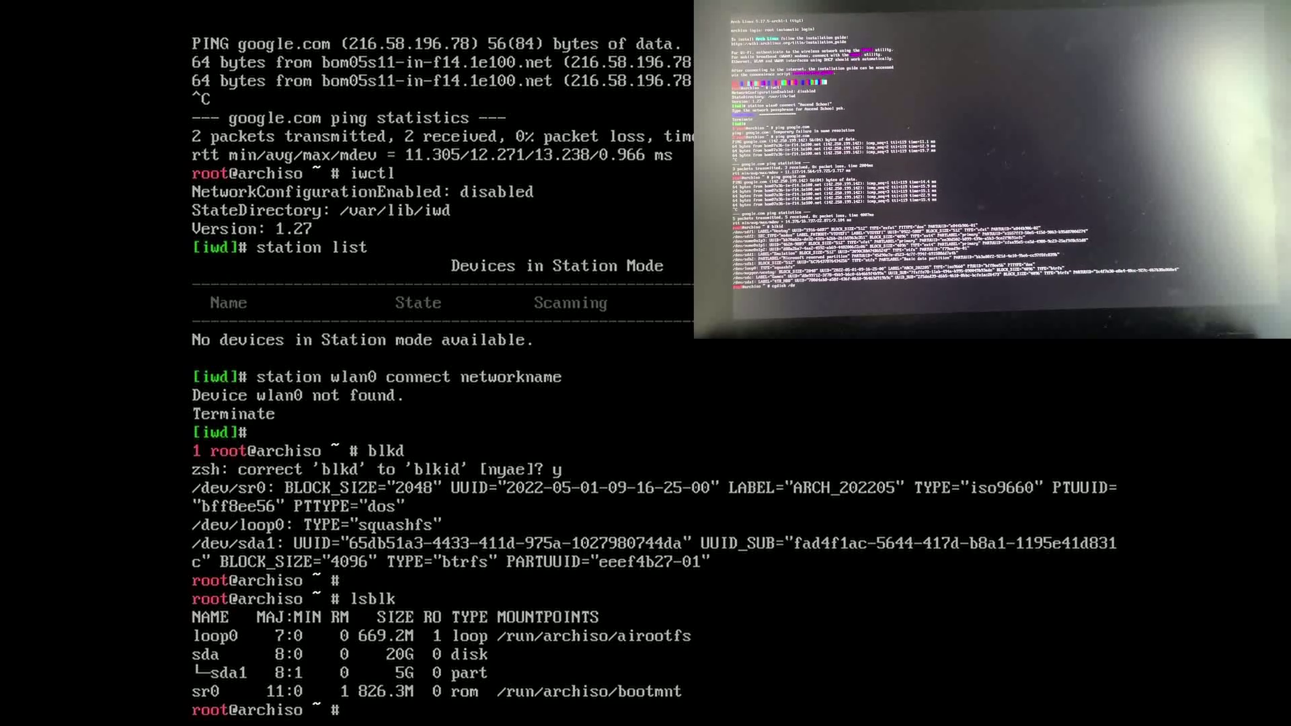
Open /dev/sda in fdisk and print its partition table
text(fdisk)
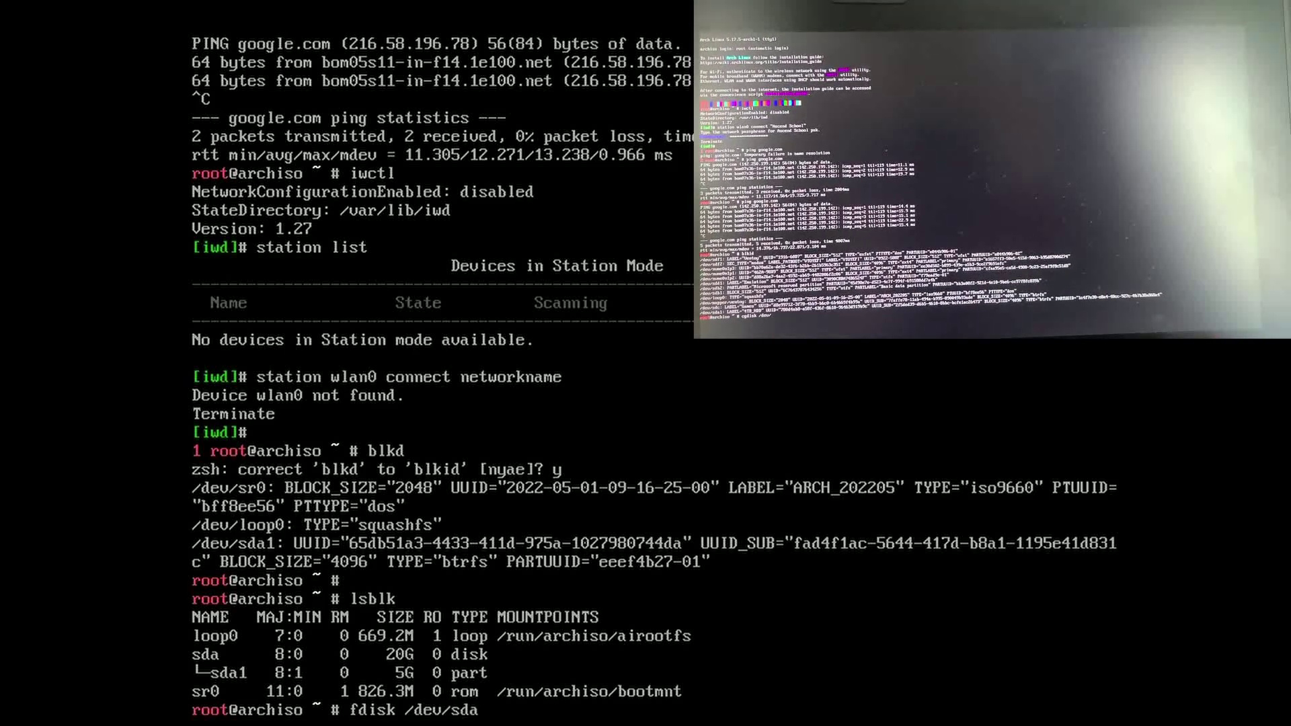
text( /dev/sda)
key(Return)
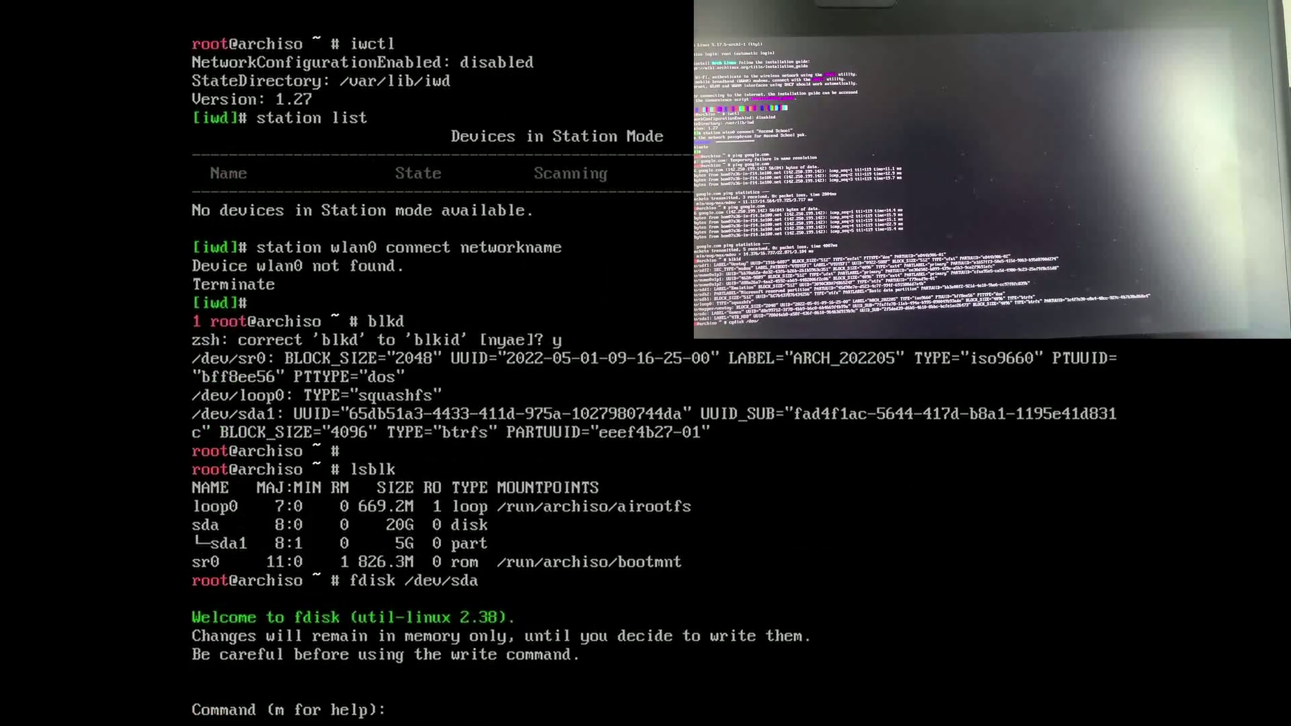
key(Return)
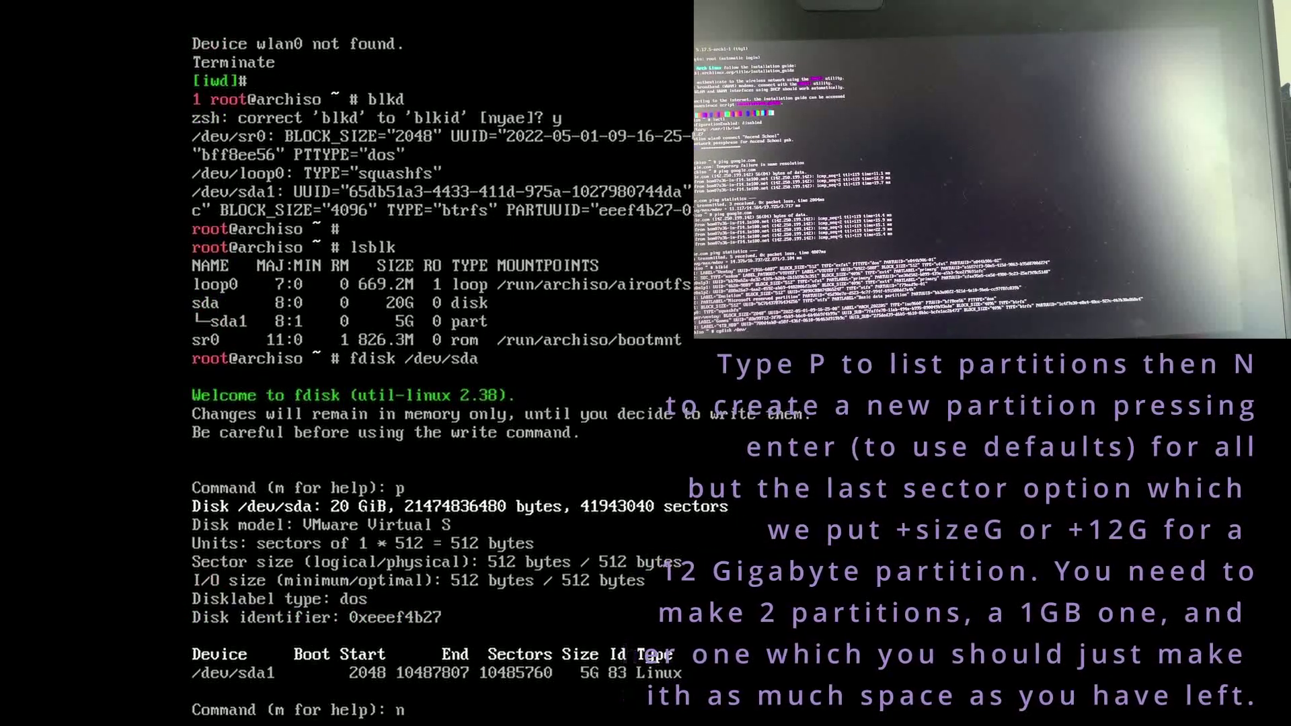
Create primary partition 2 of +12G from the default first sector
text(n)
key(Return)
text(p)
key(Return)
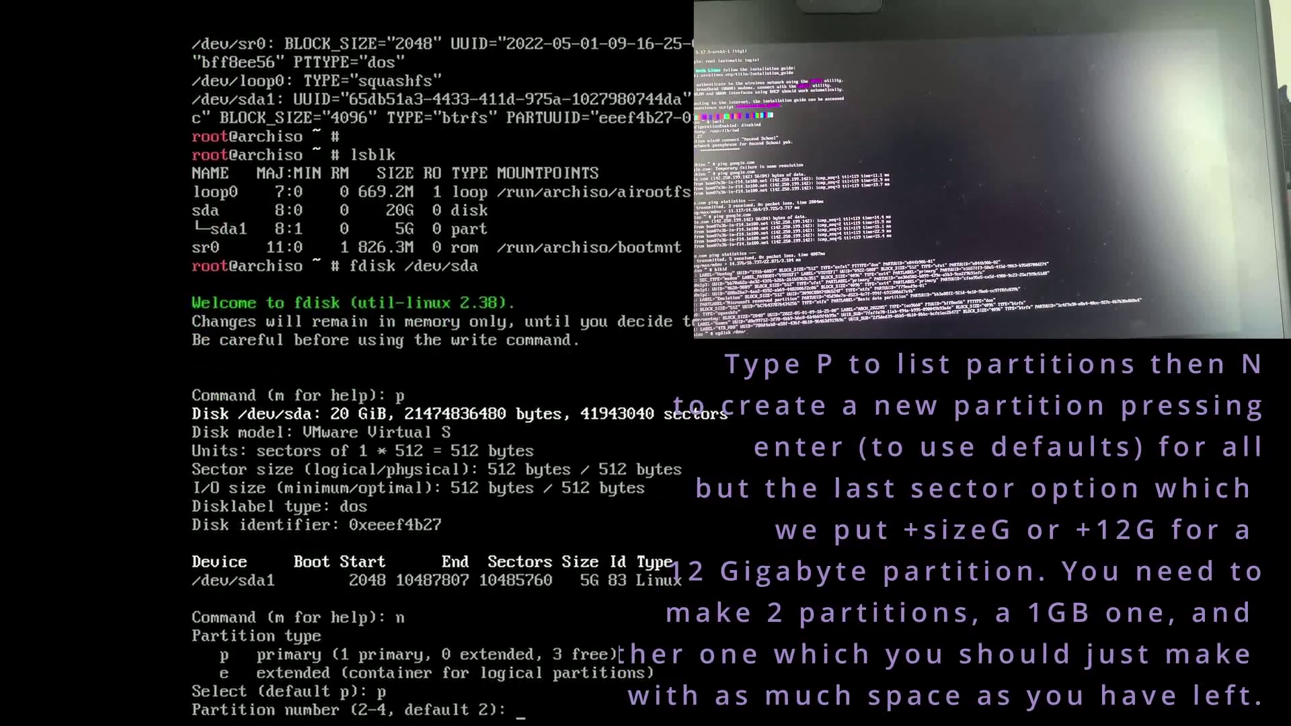
key(Return)
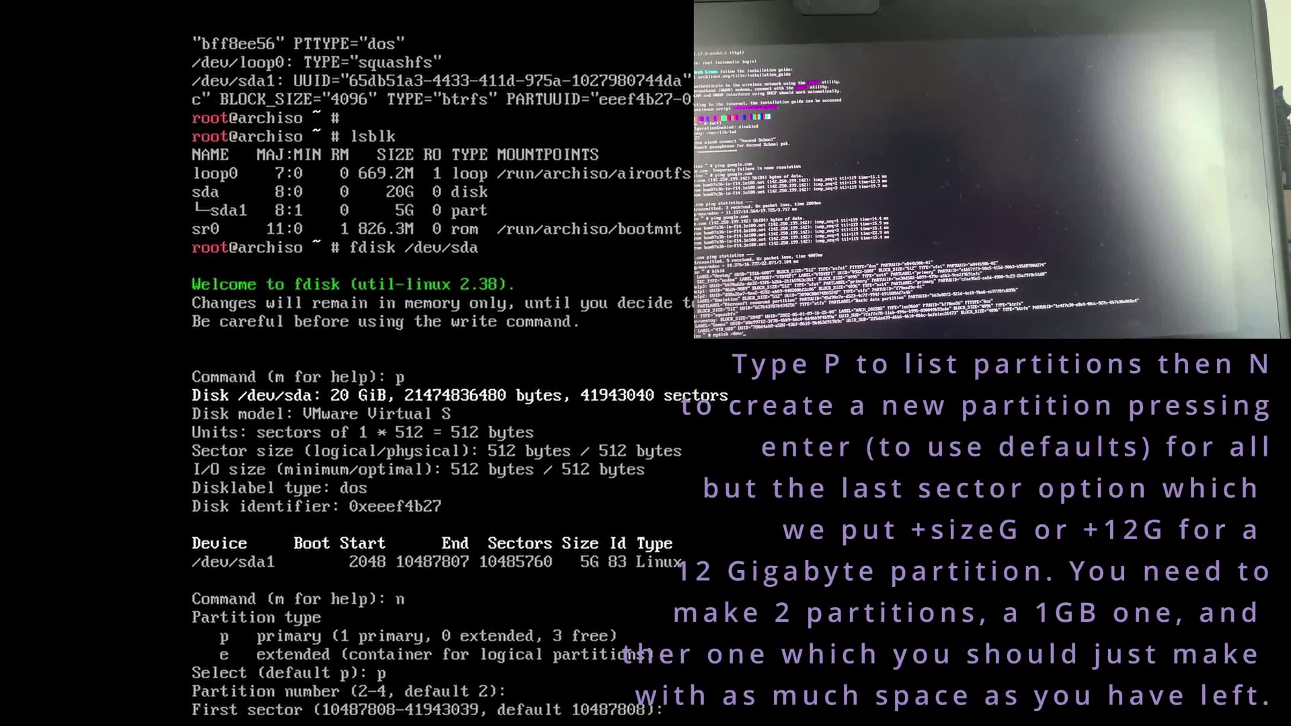
key(Return)
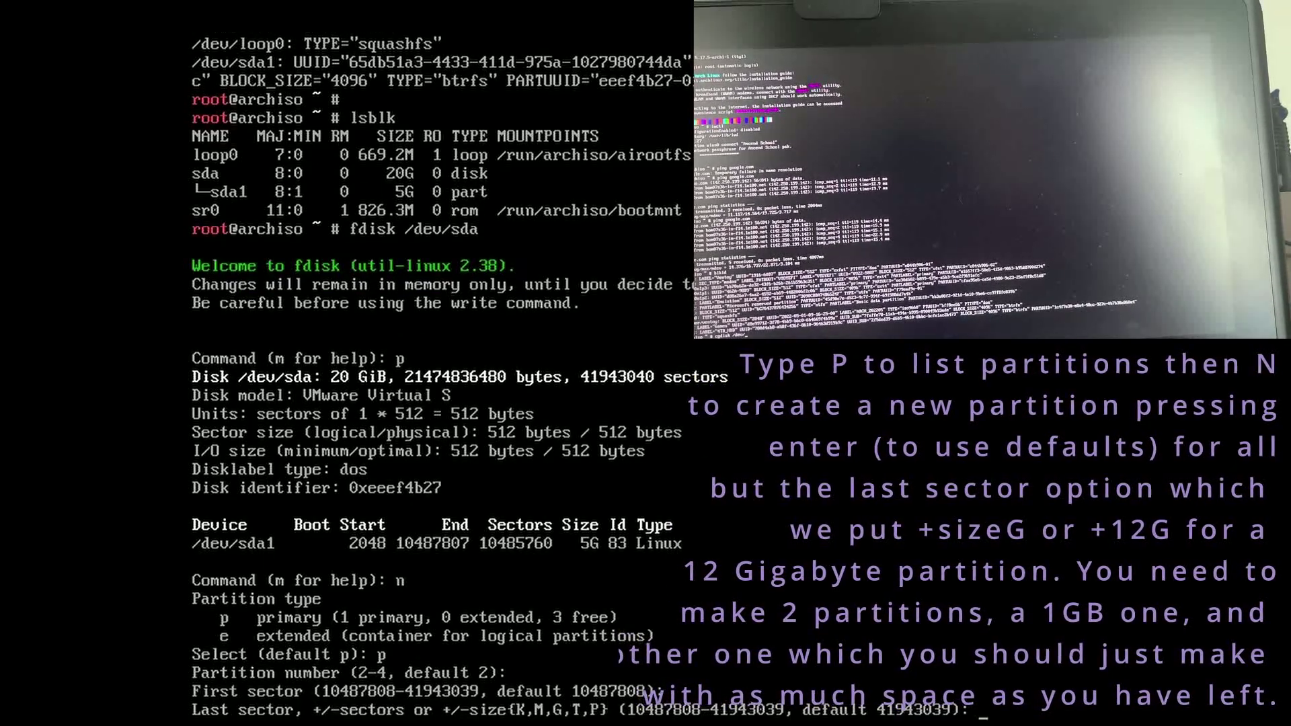
text(+12G)
key(Return)
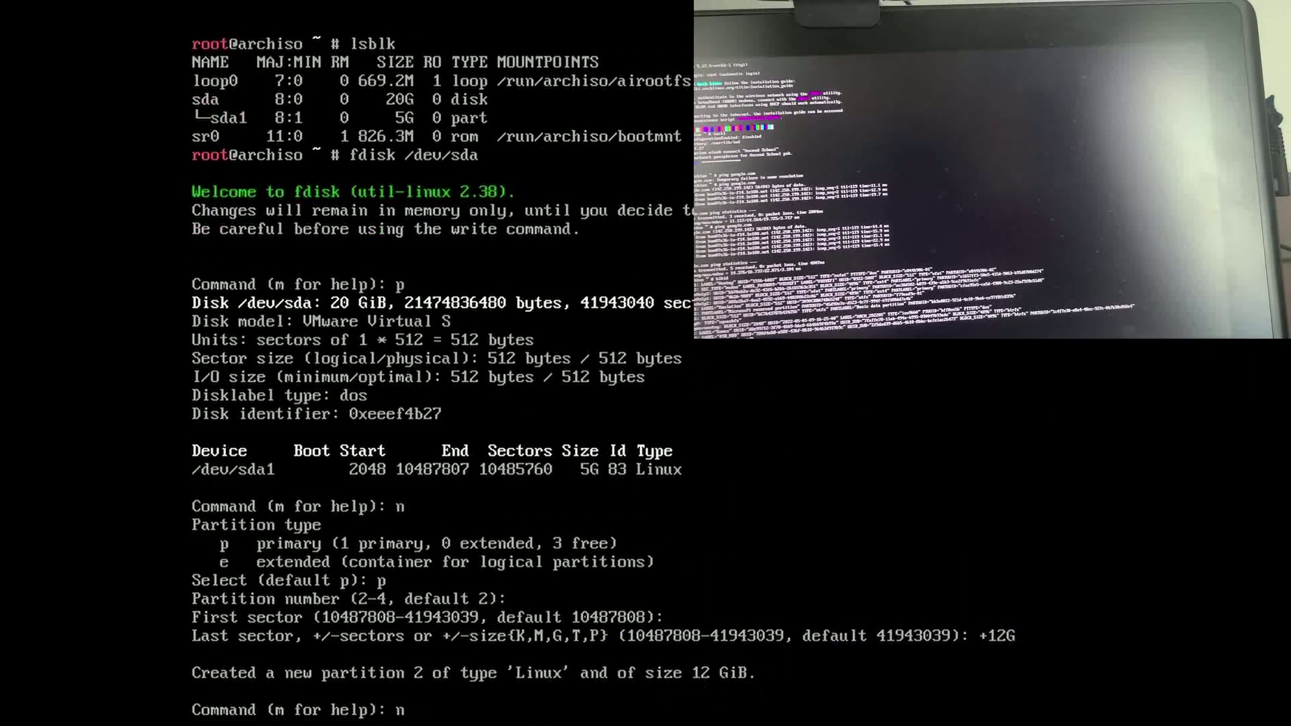
Add a +1G primary partition 3 and write the table to disk
text(n)
key(Return)
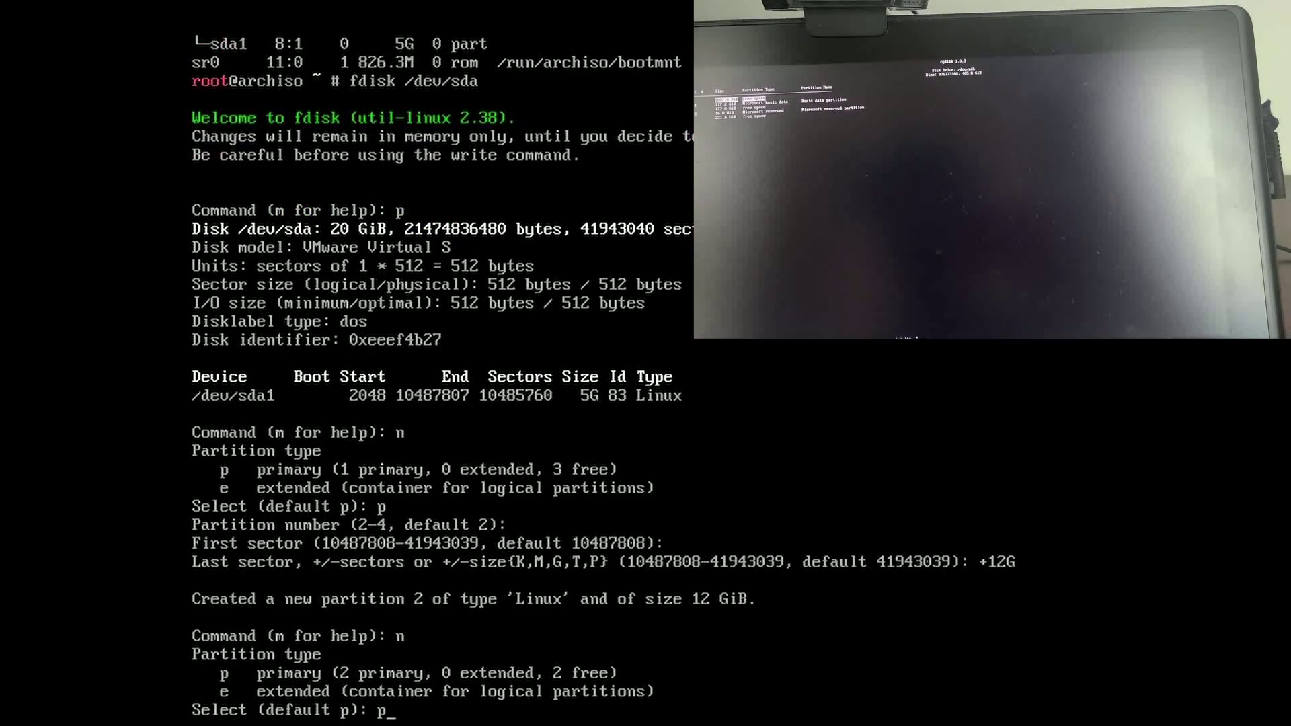
text(p)
key(Return)
key(Return)
key(Return)
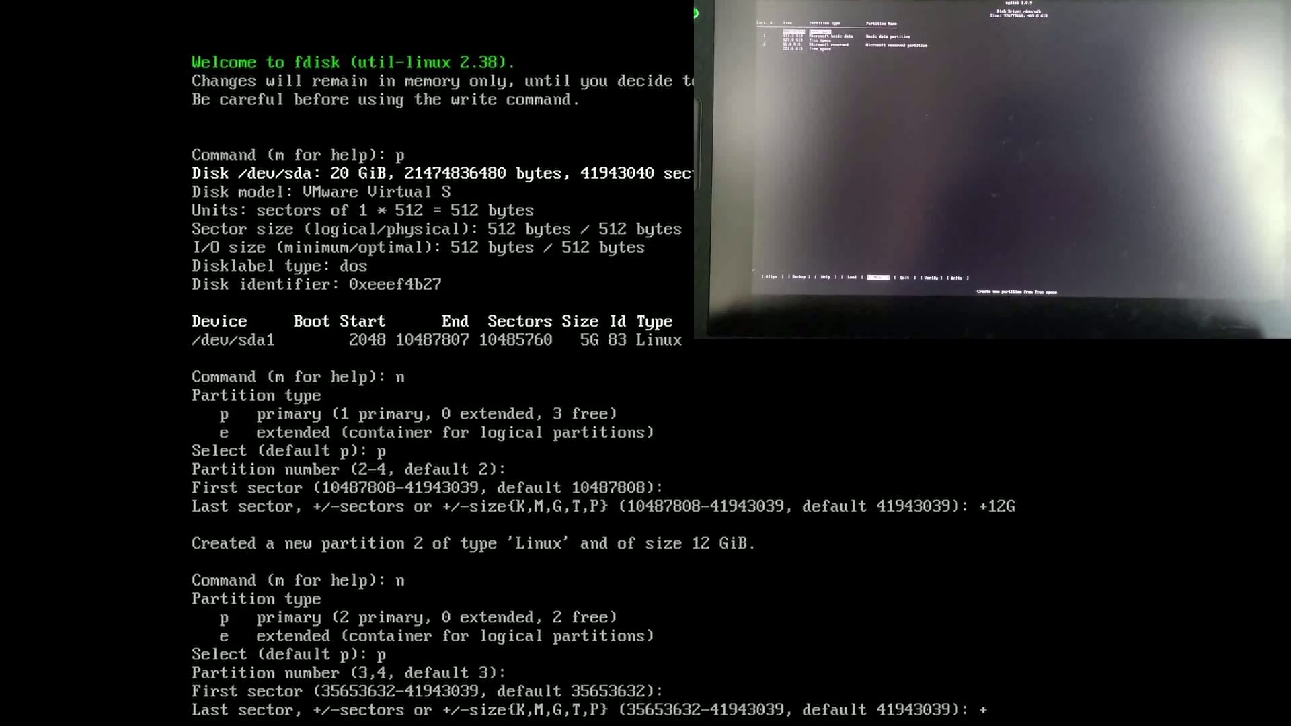
text(+1G)
key(Return)
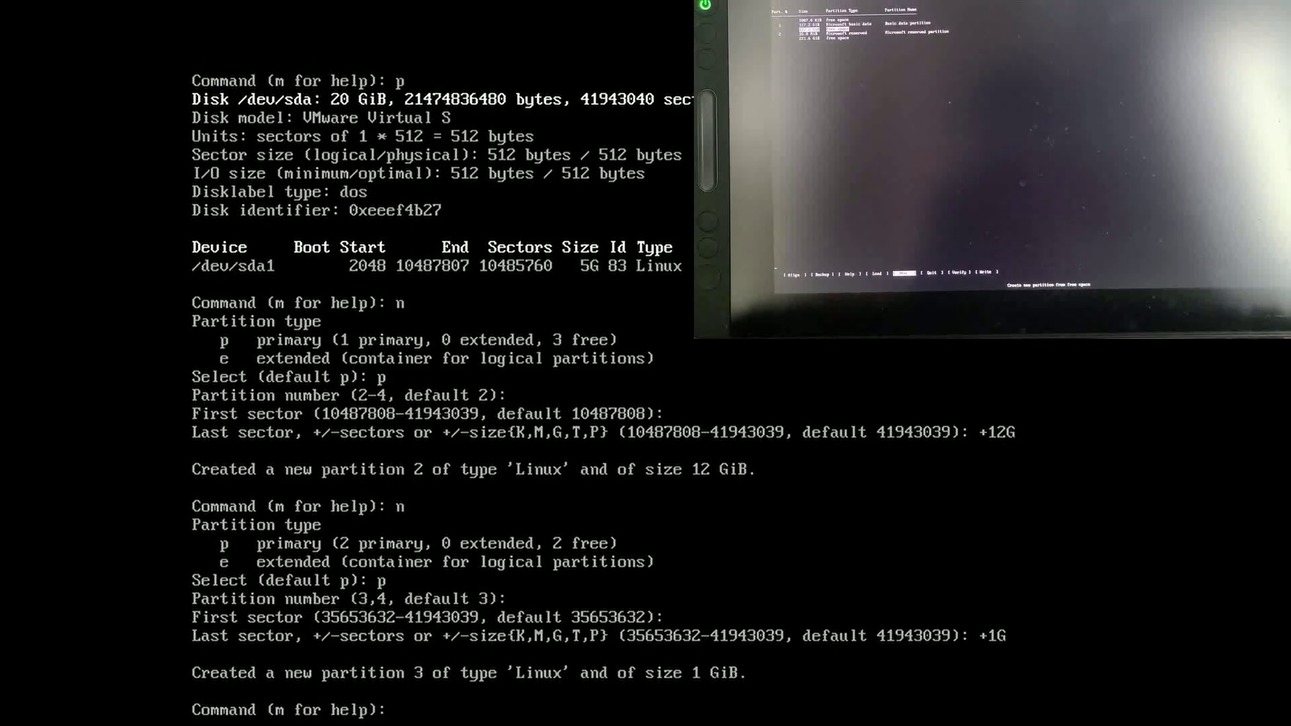
text(w)
key(Return)
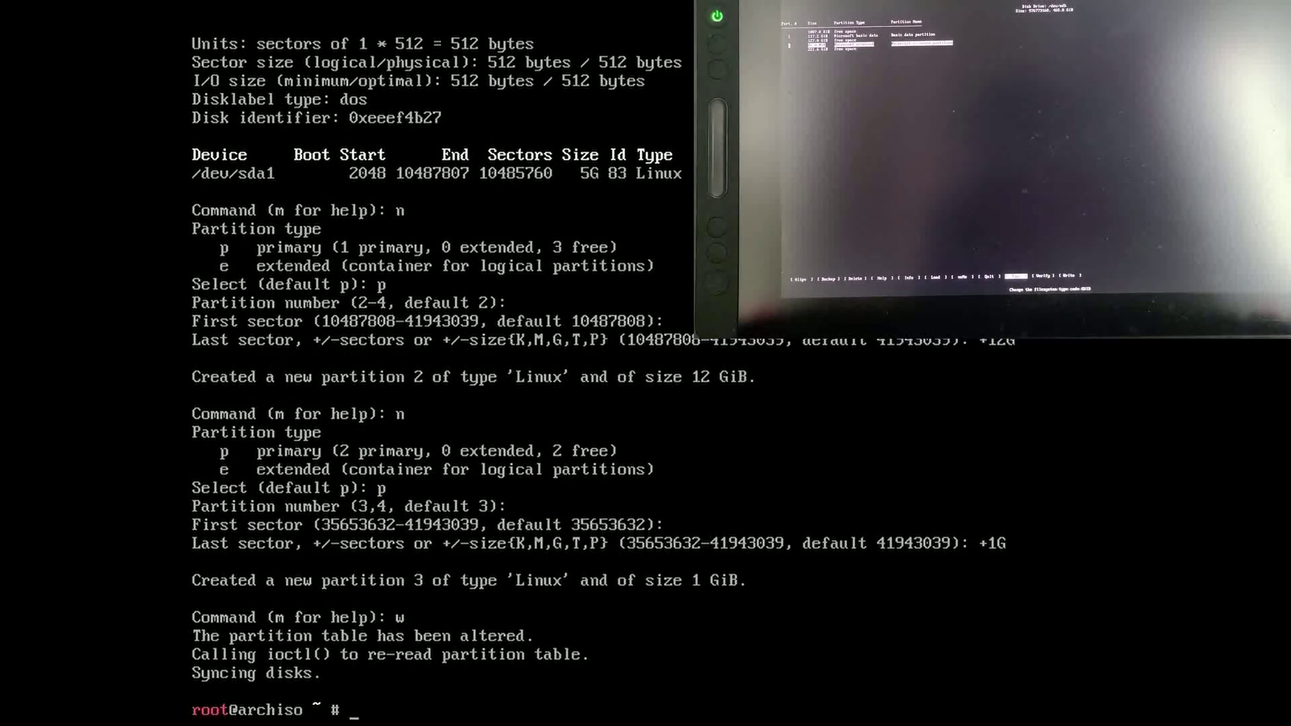
Format /dev/sda2 with mkfs.btrfs and /dev/sda3 with mkfs.vfat
text(mkfs)
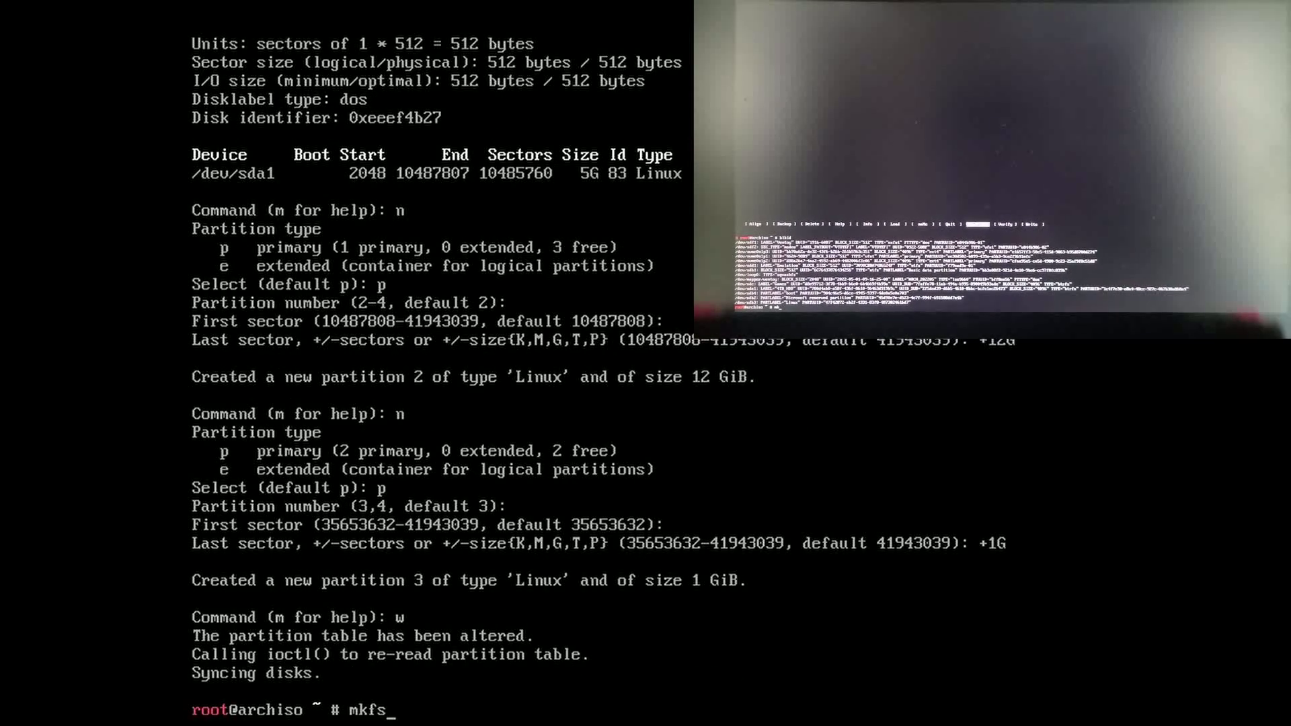
text(.bt)
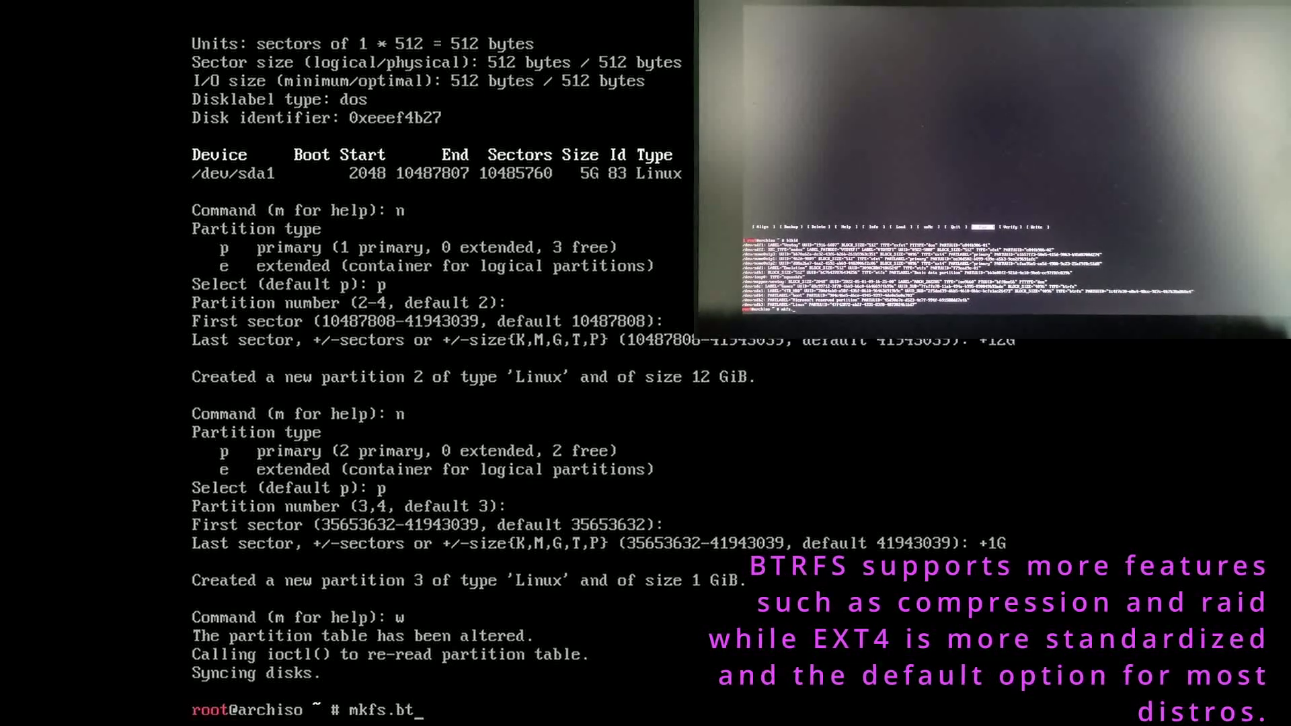
text(rfs /dev)
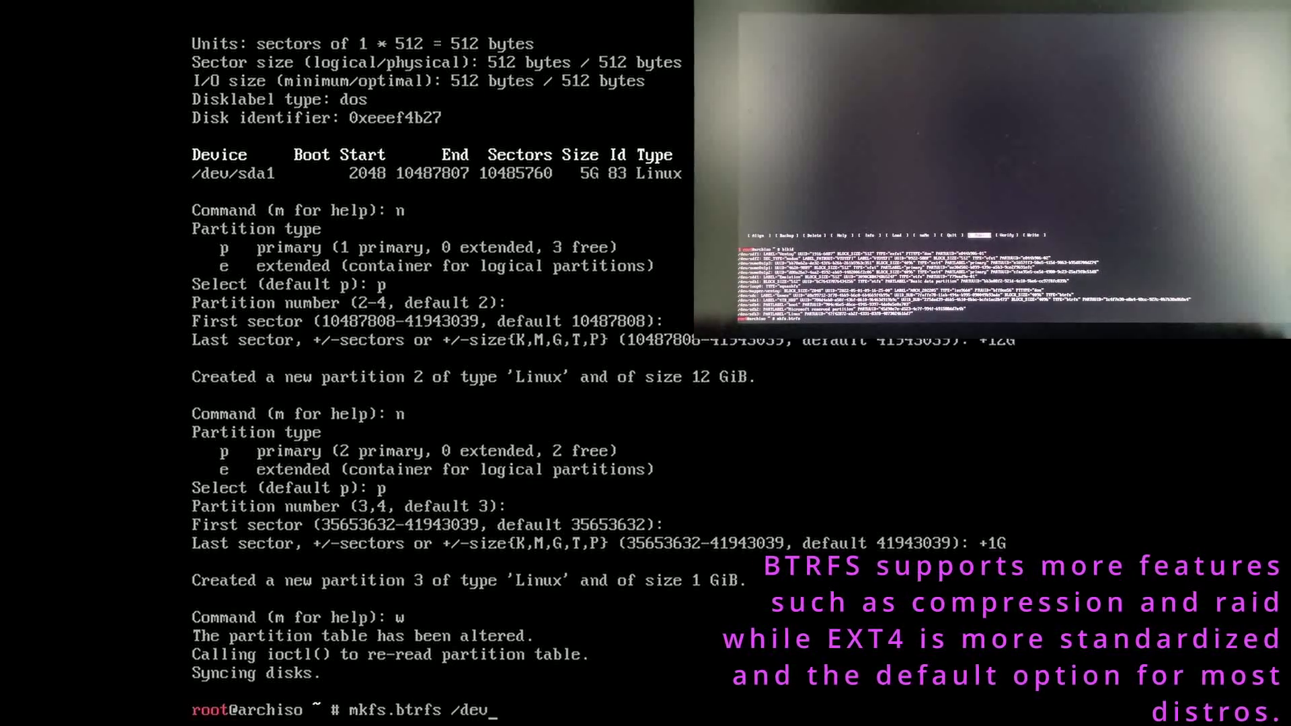
text(/sda)
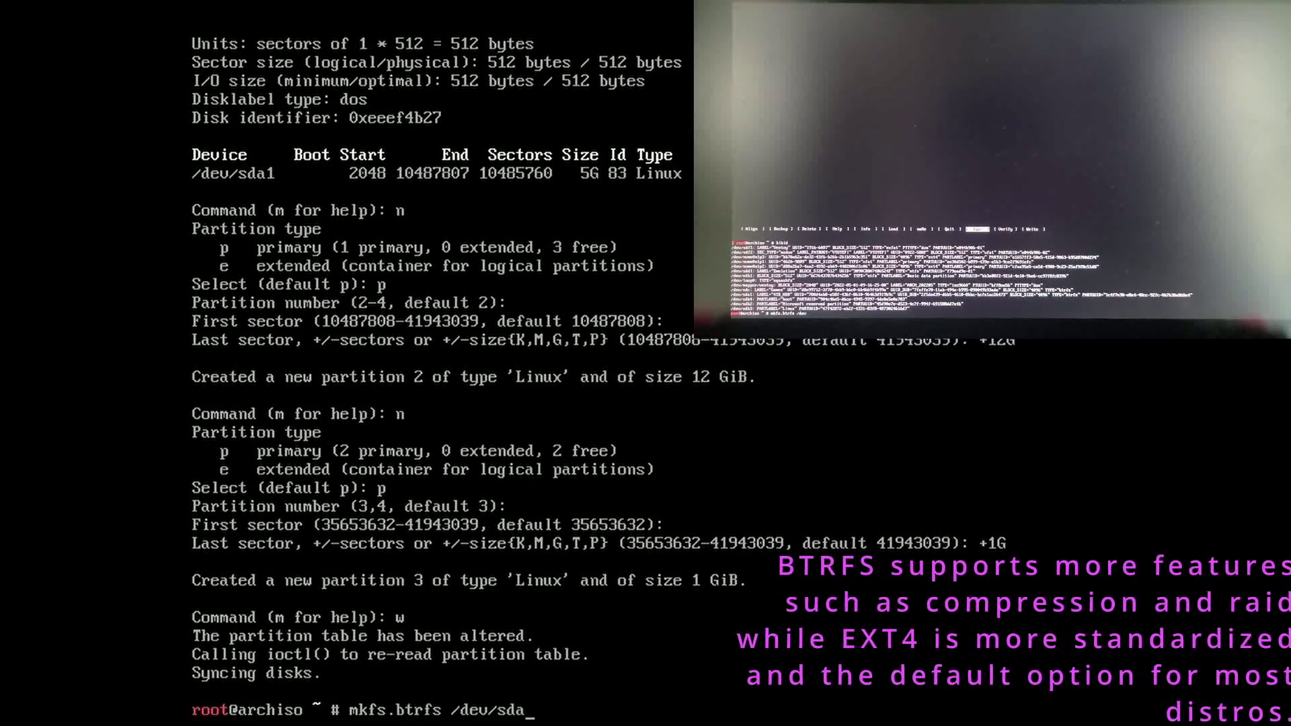
text(2)
key(Return)
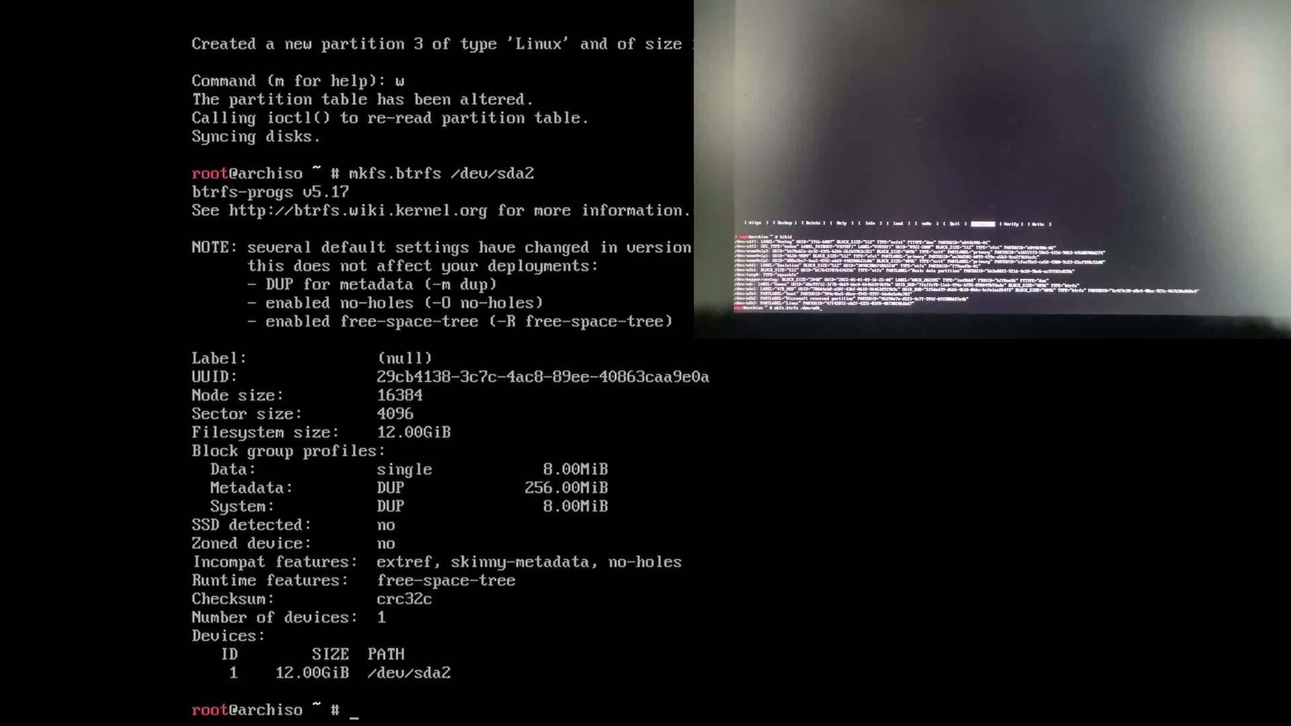
key(Up)
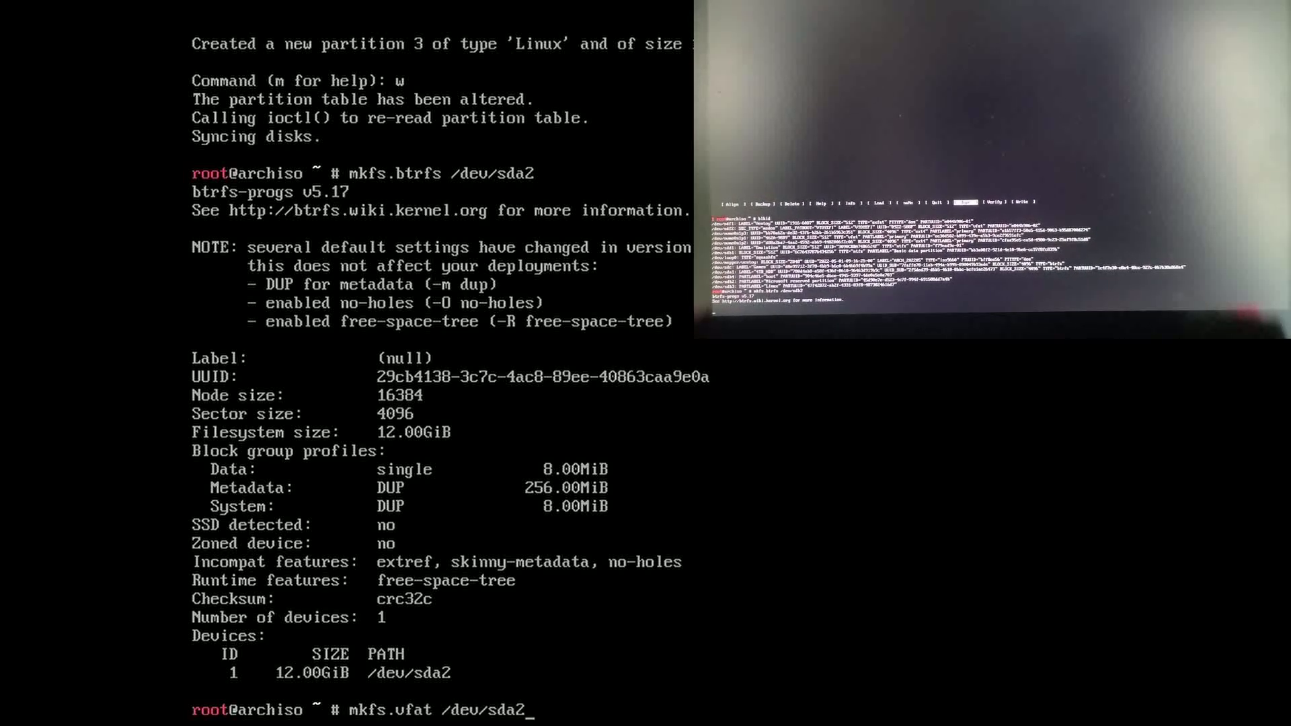
key(BackSpace)
text(3)
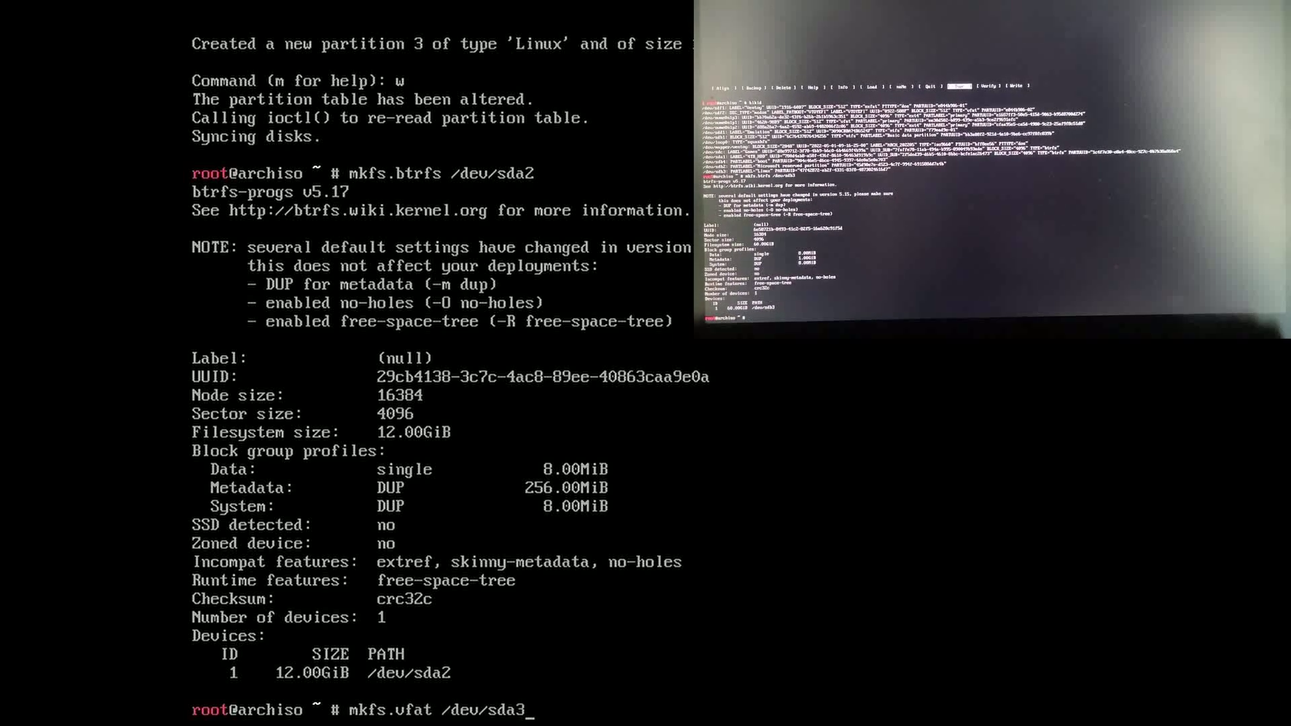
key(Return)
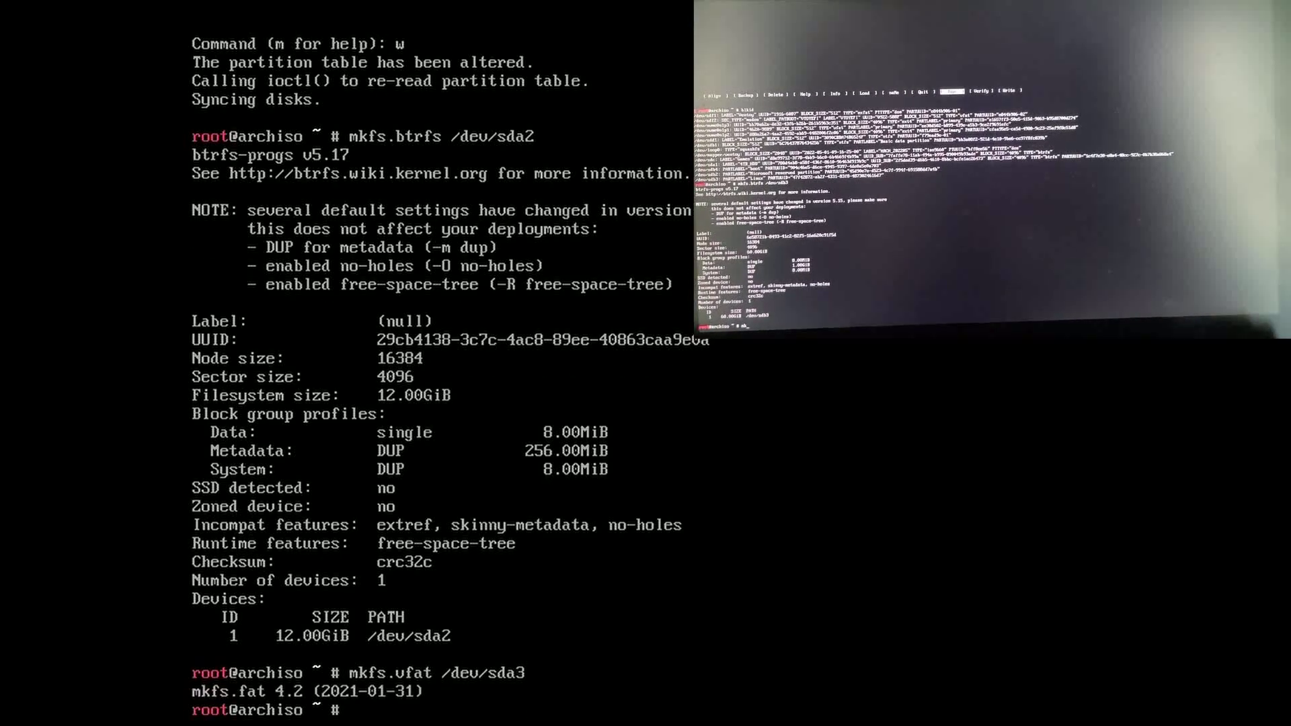
text(archinst)
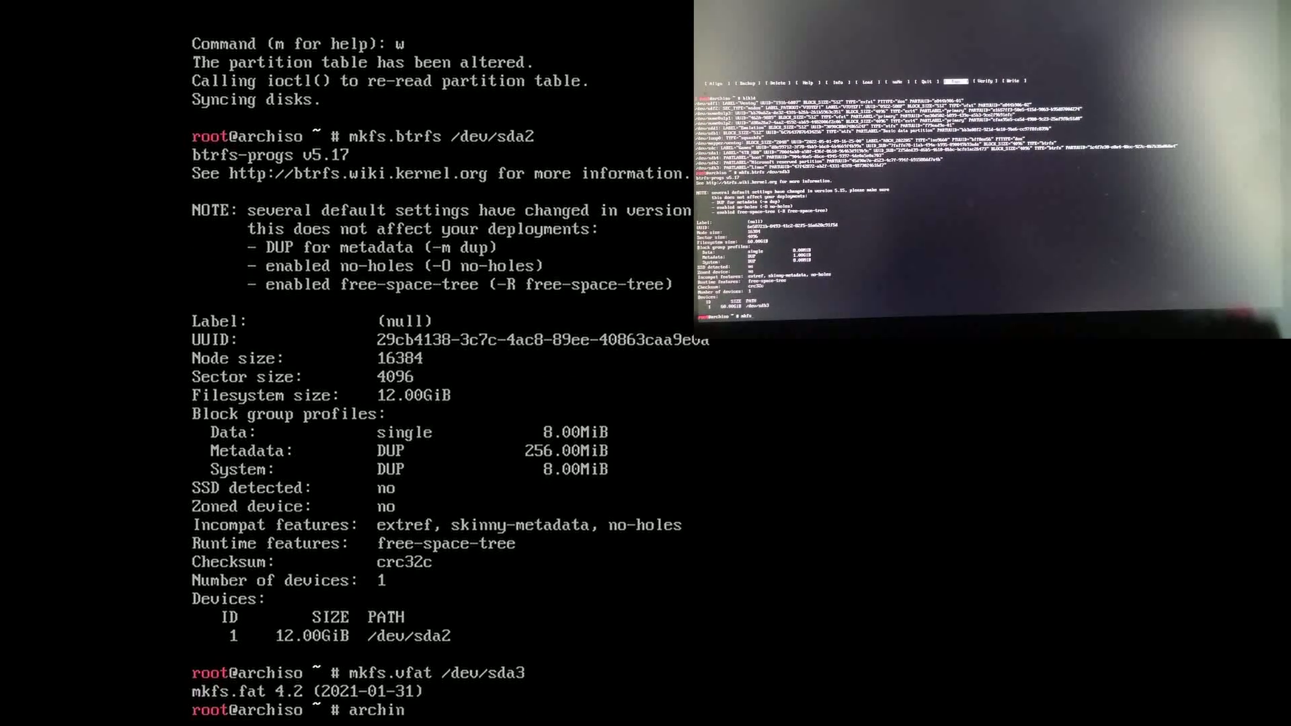
text(all)
Launch archinstall, set mirror region India and a root password, and pick /dev/sda
key(Return)
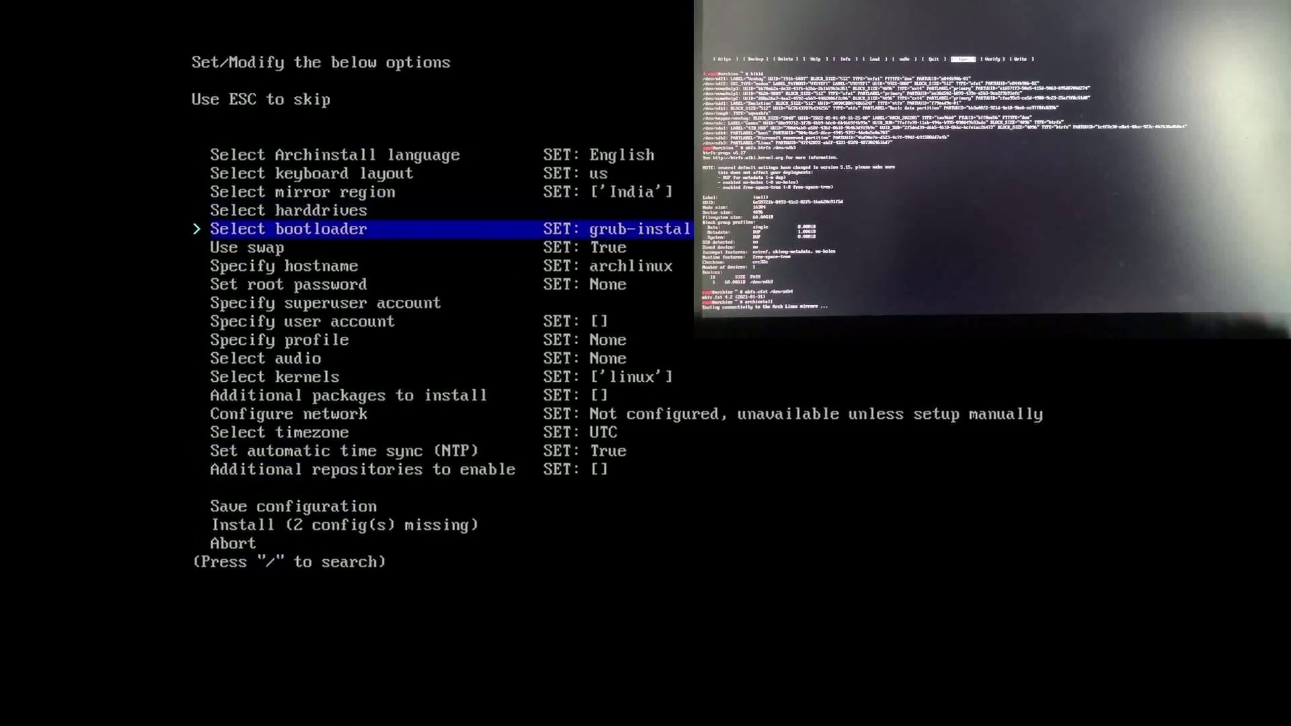
key(Down)
key(Down)
key(Down)
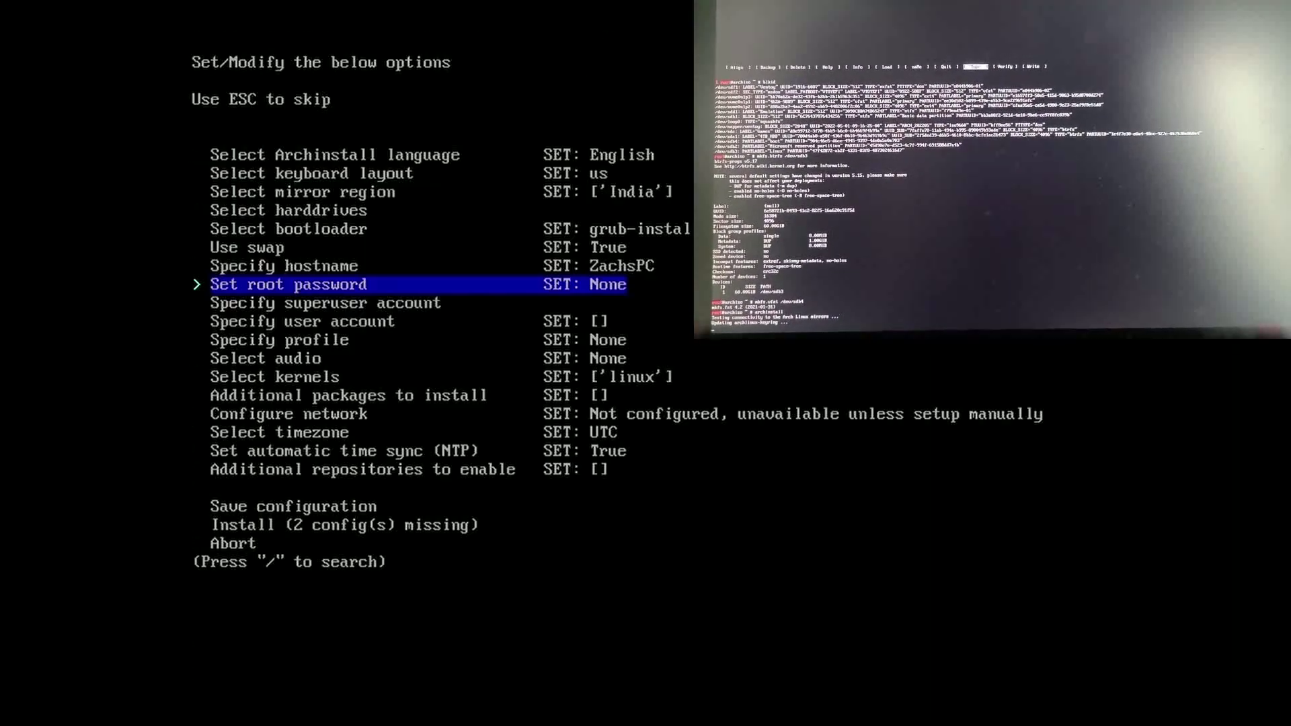
key(Return)
key(Return)
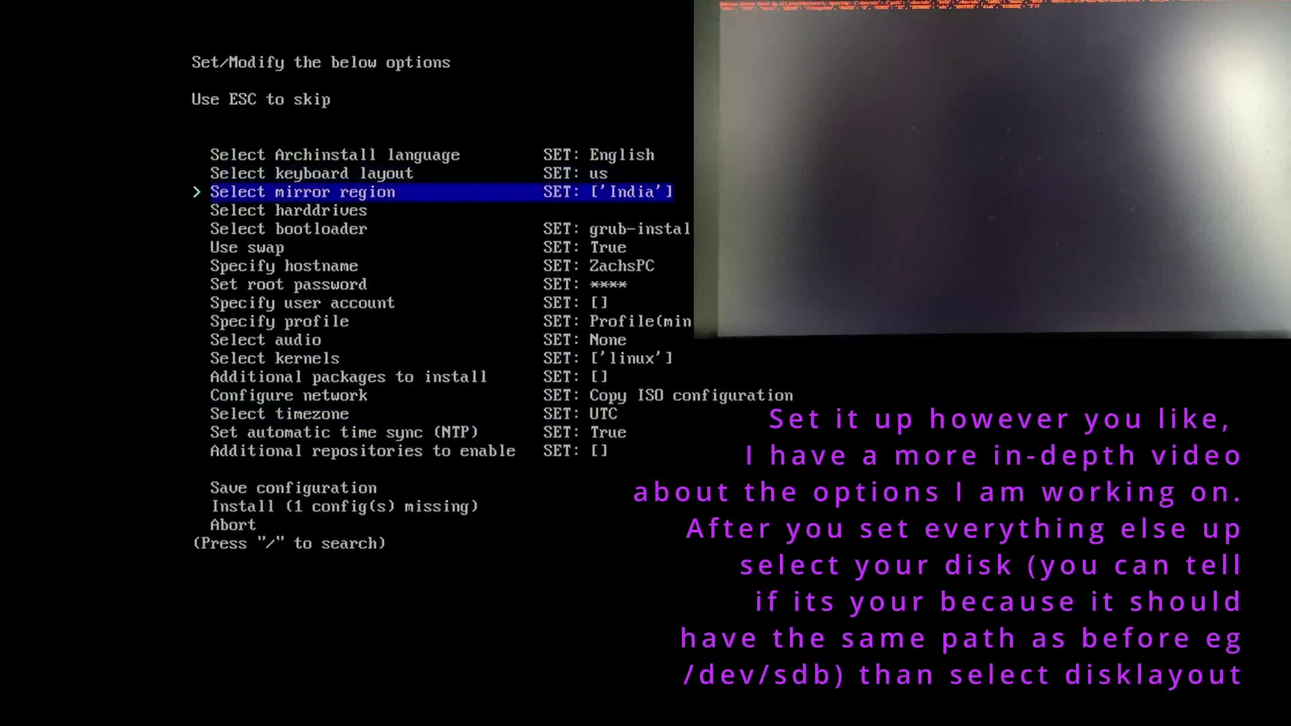
key(Down)
key(Down)
key(Return)
key(space)
key(Return)
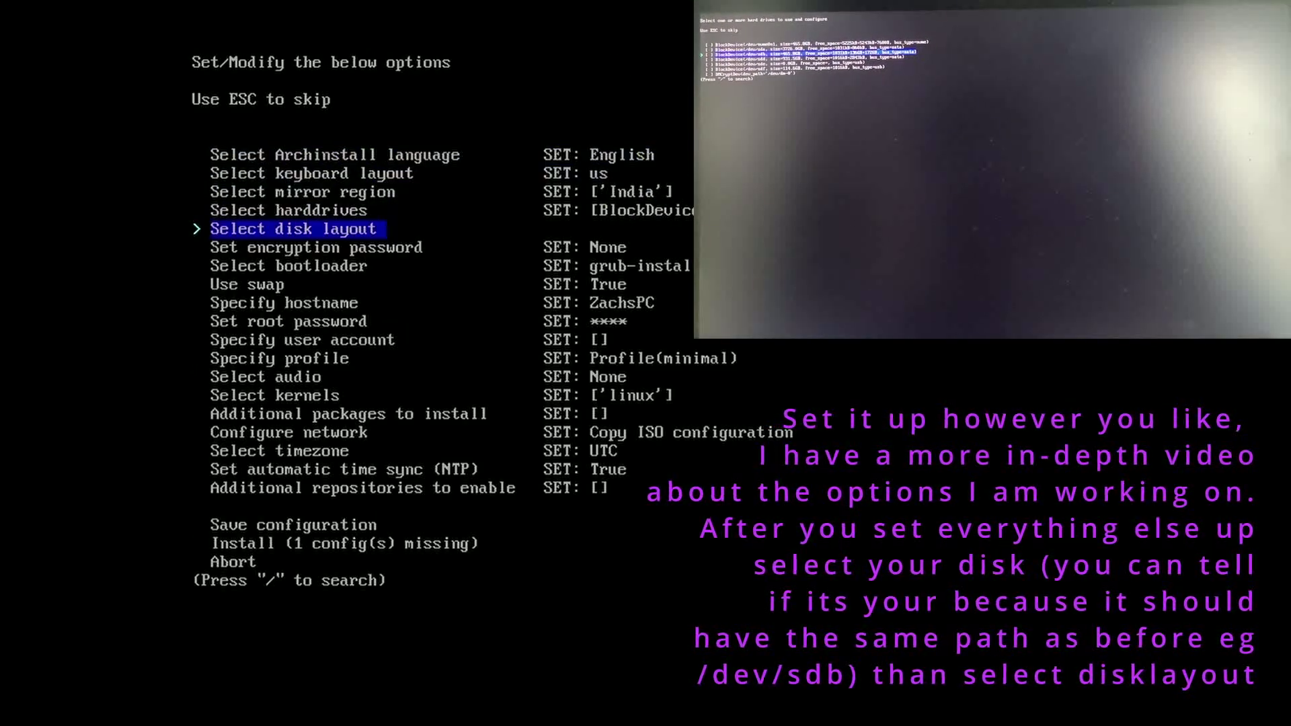
key(Return)
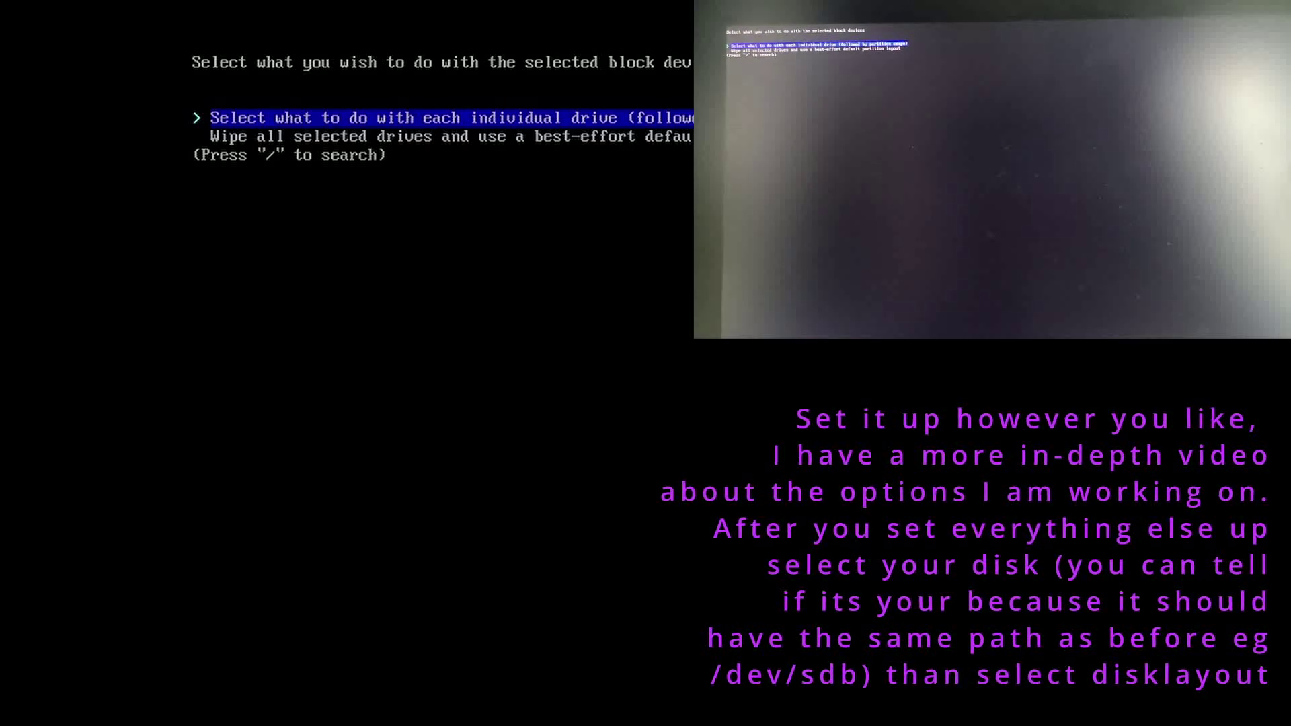
key(Return)
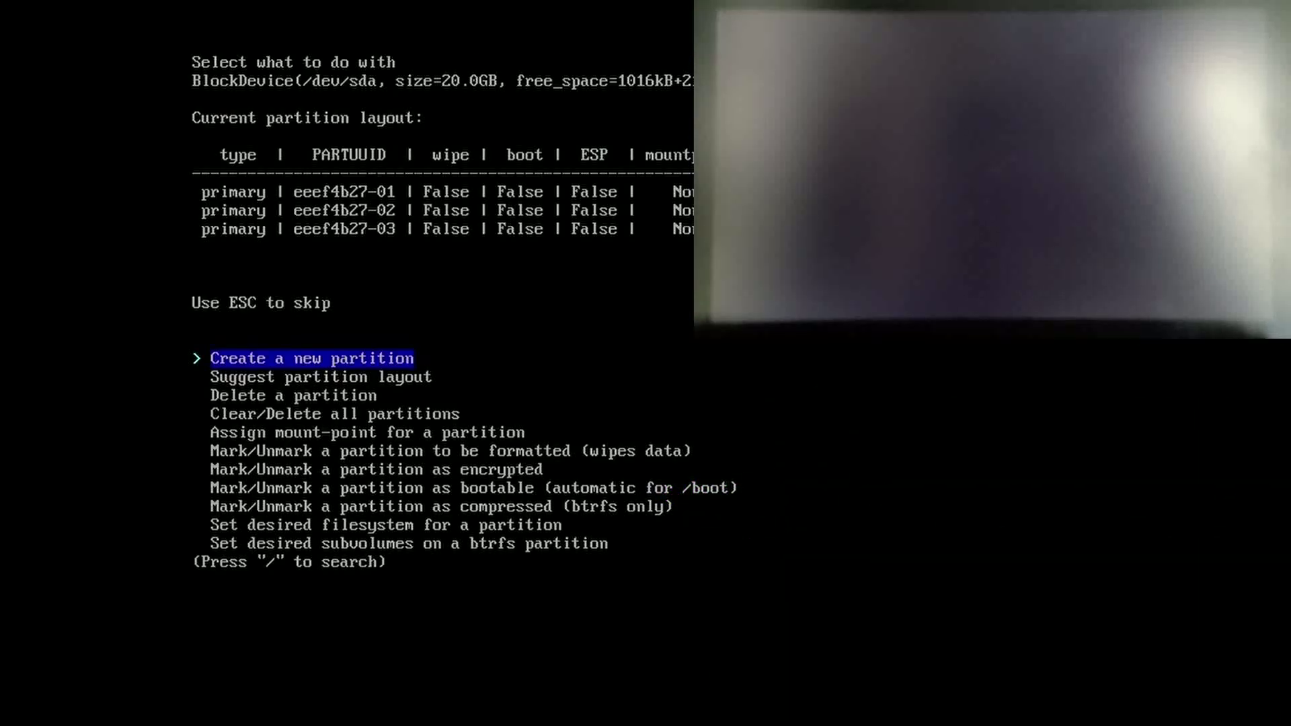
Assign / as the mount point of partition index 1
key(Down)
key(Down)
key(Down)
key(Down)
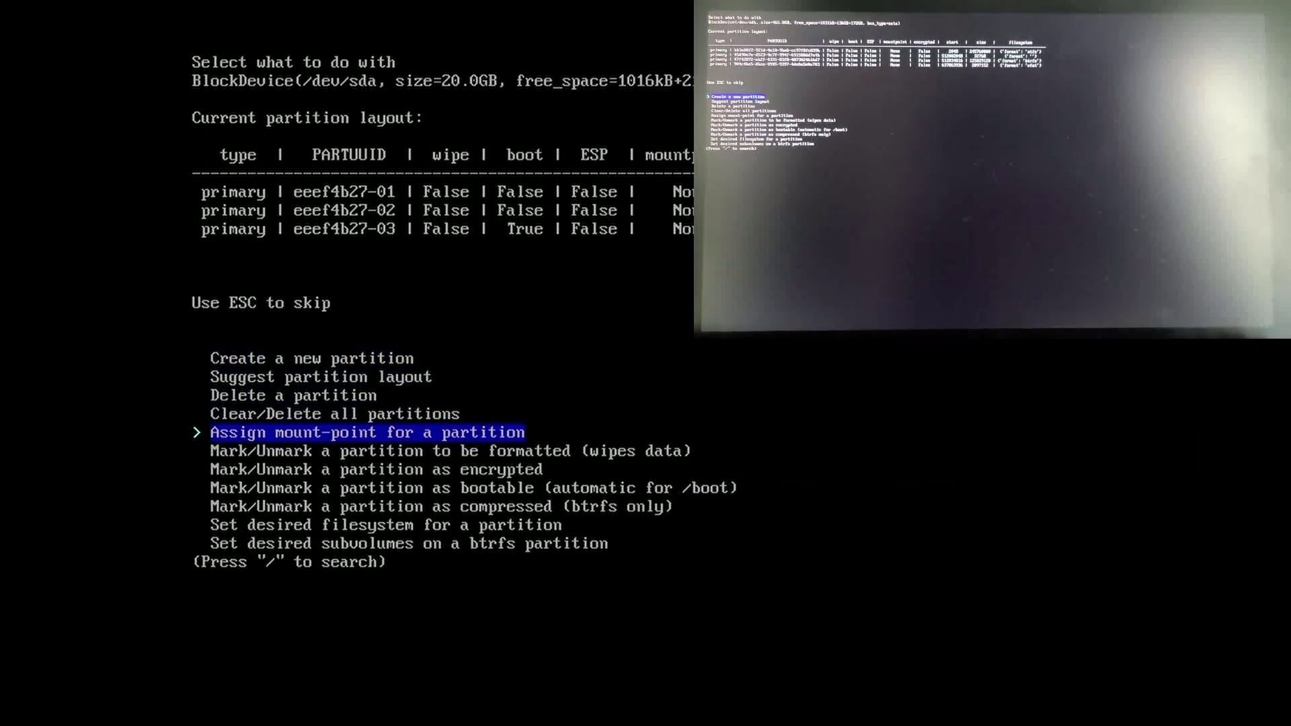
key(Return)
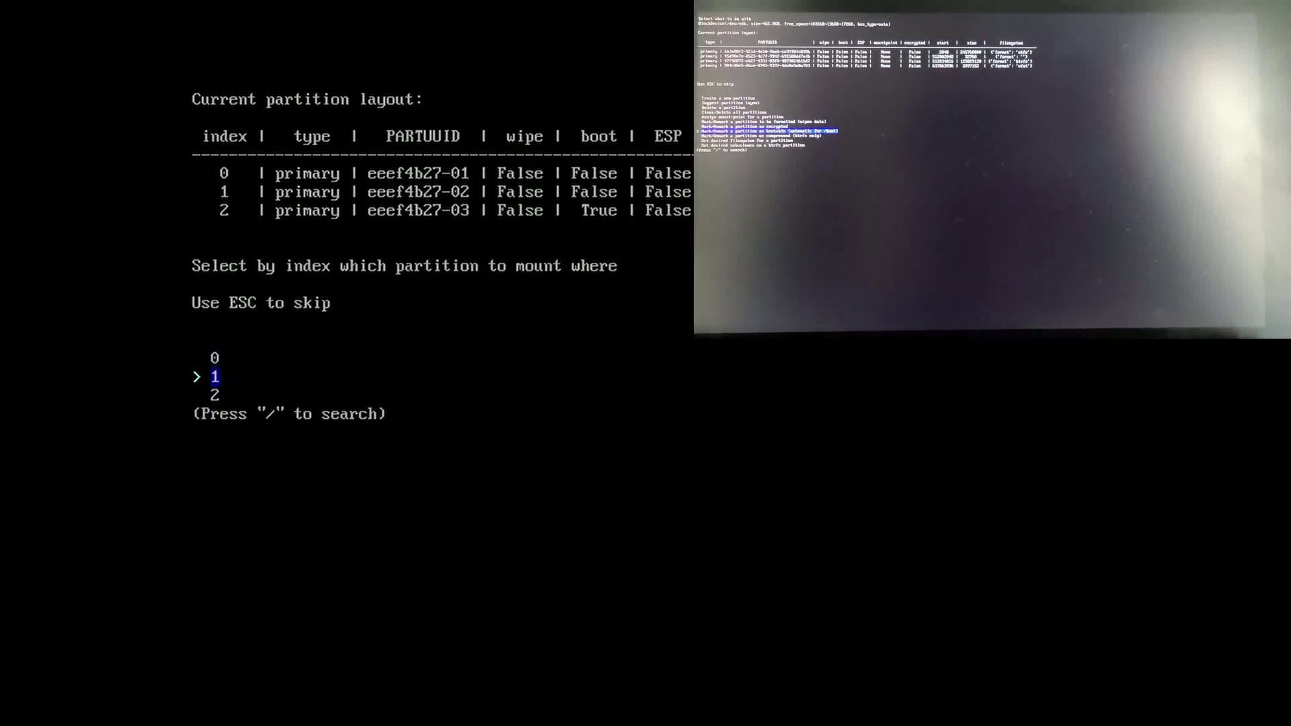
key(Return)
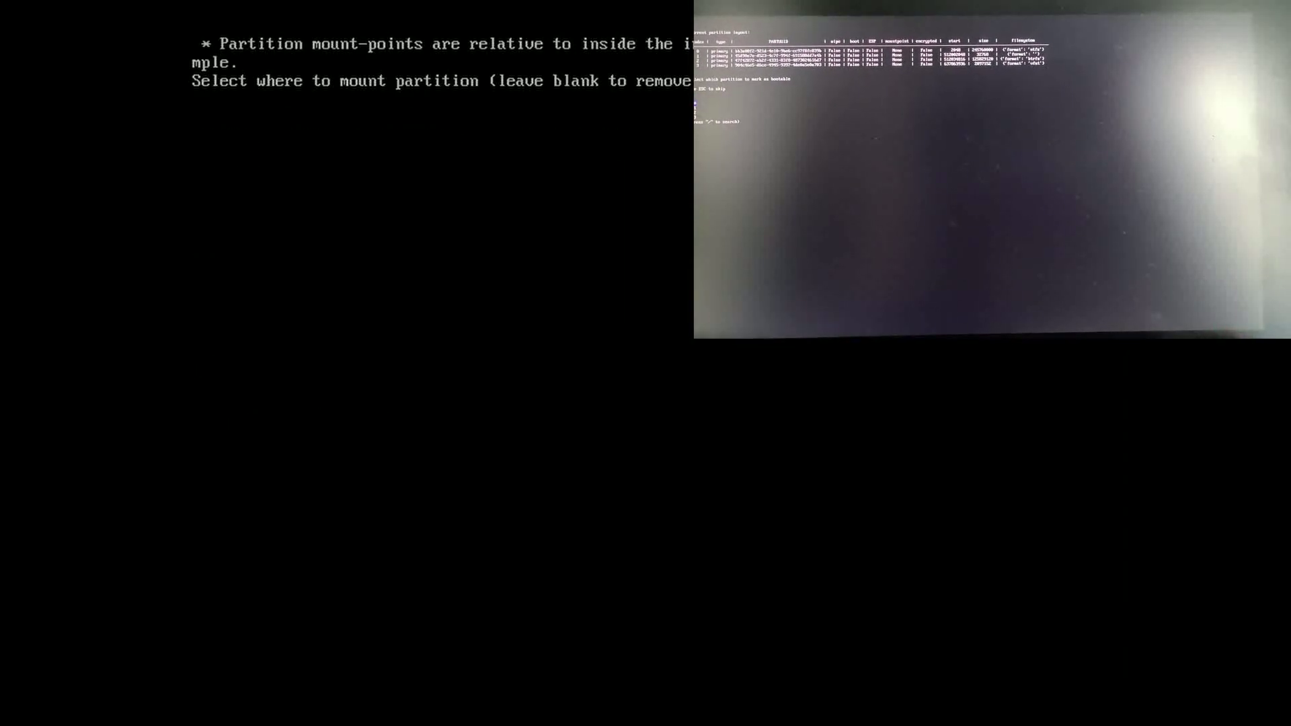
text(/)
key(Return)
Mount partition index 2 at /boot and return to the main installer options
key(Down)
key(Down)
key(Down)
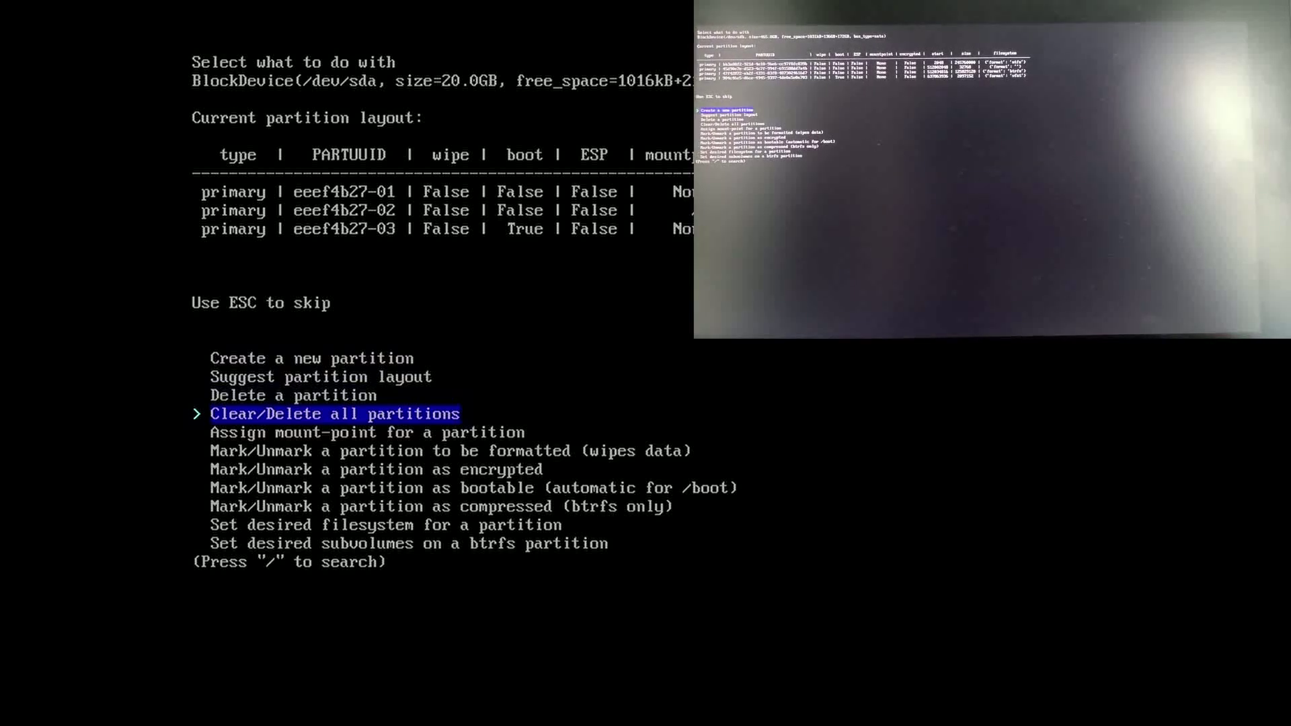
key(Down)
key(Return)
key(Return)
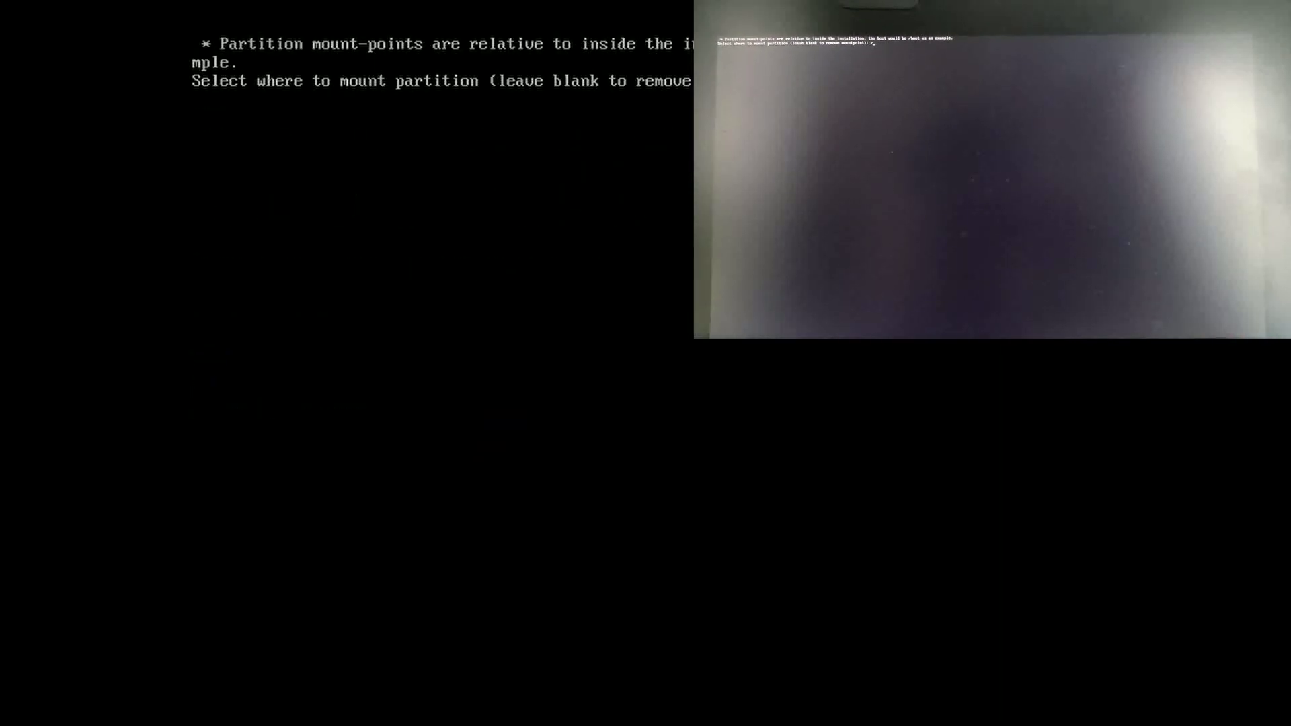
text(/)
key(Return)
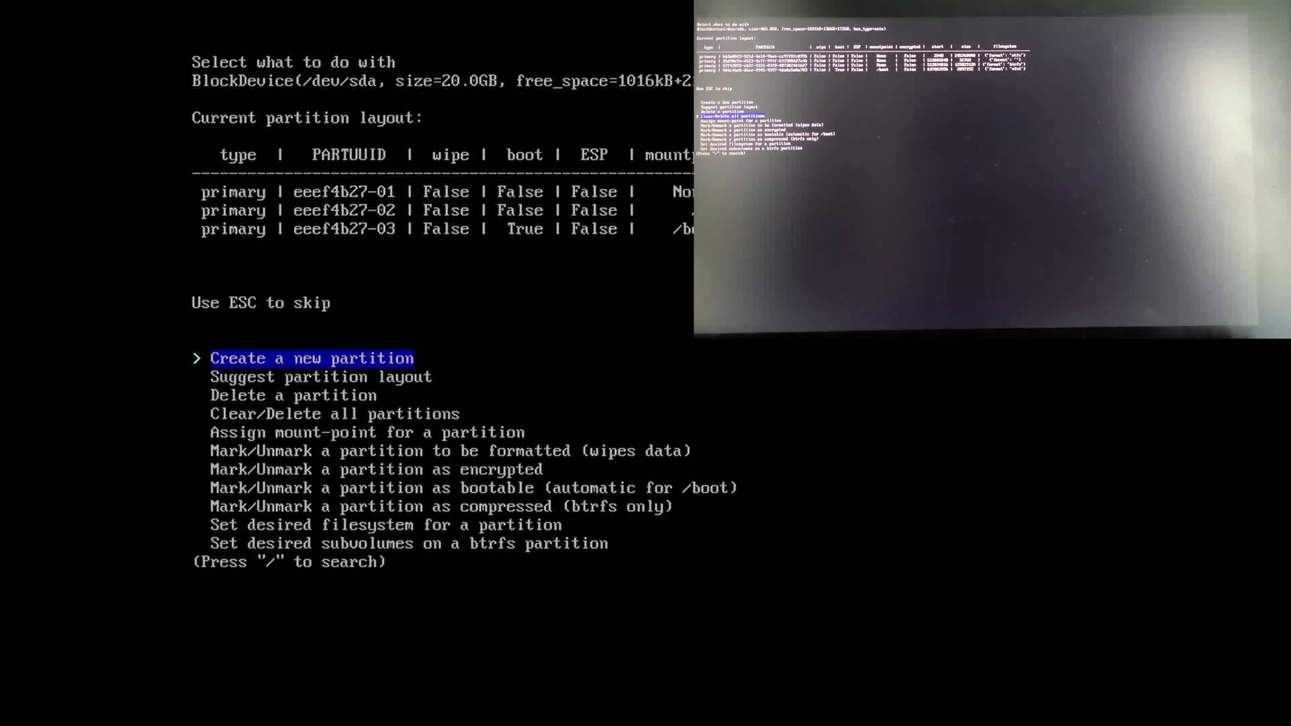
key(Down)
key(Down)
key(Down)
key(Down)
key(Down)
key(Down)
key(Down)
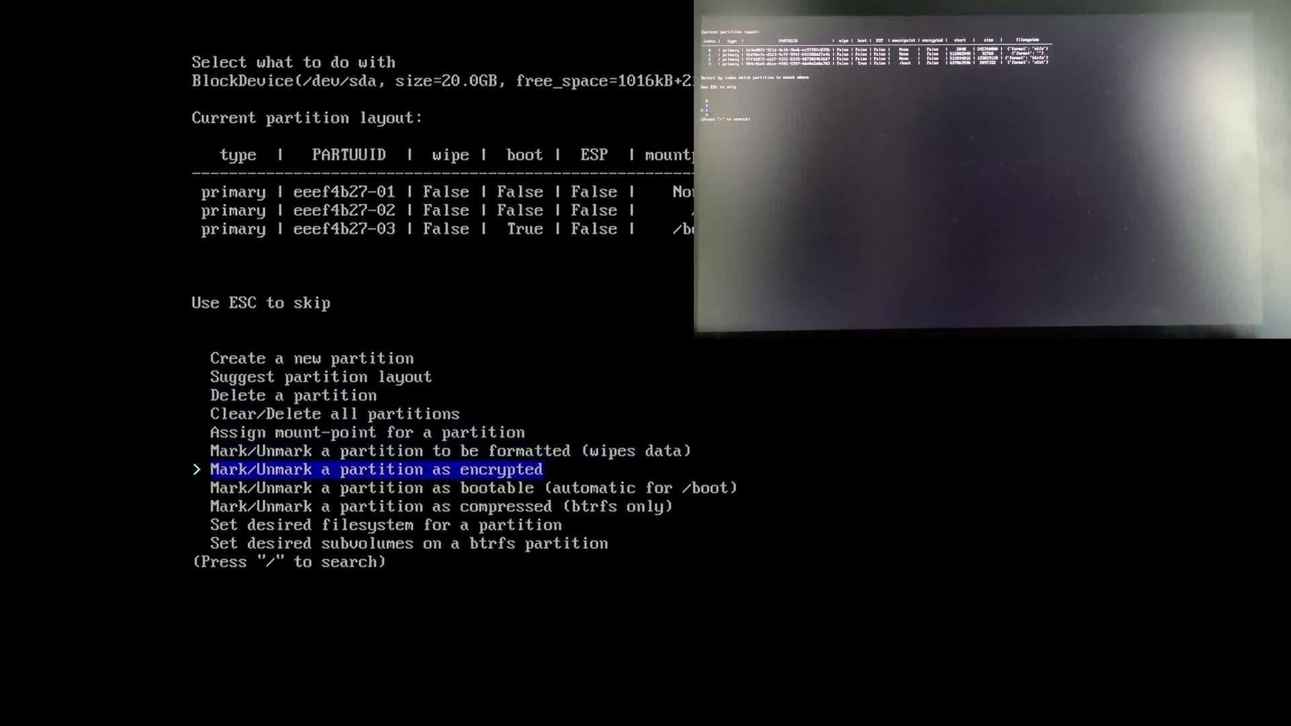
key(Down)
key(Down)
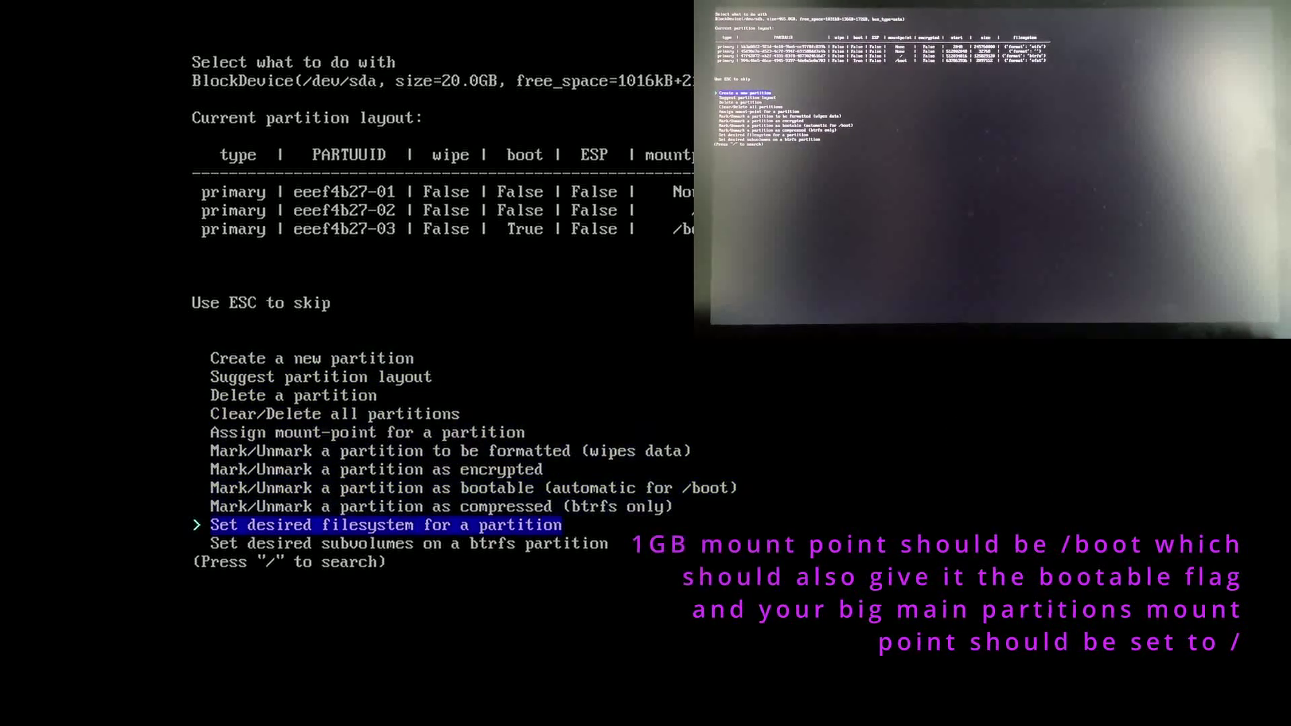
key(Escape)
key(Down)
key(Down)
key(Down)
key(Down)
key(Down)
key(Down)
key(Down)
key(Down)
key(Down)
key(Down)
key(Down)
key(Down)
key(Down)
key(Down)
key(Down)
key(Down)
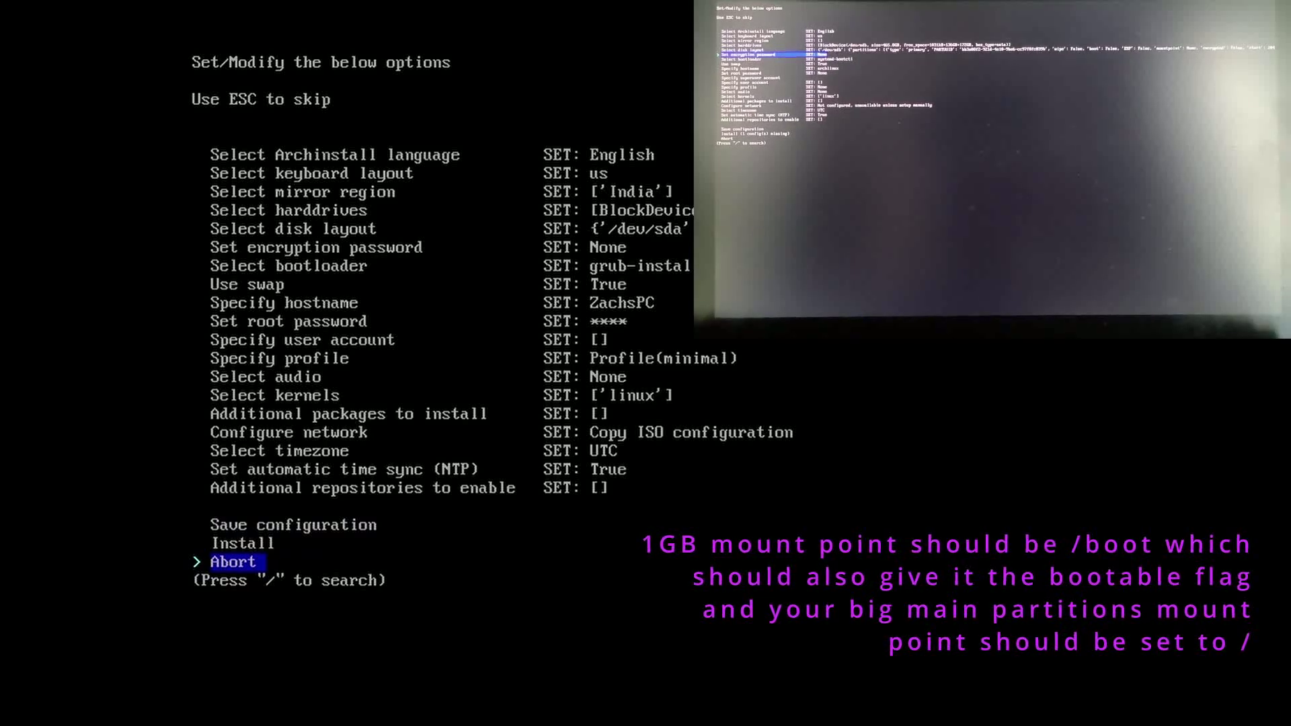
Install Arch with the current archinstall configuration, then decline chrooting into the new system
key(Up)
key(Return)
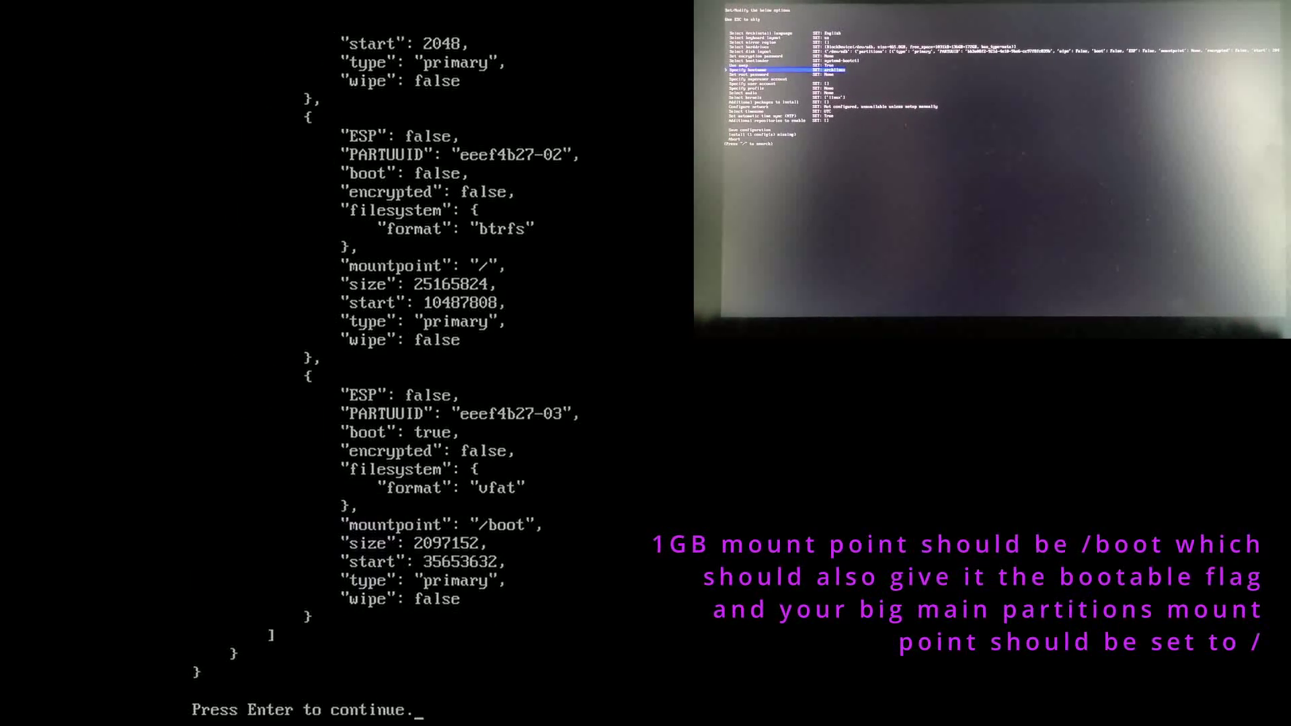
key(Return)
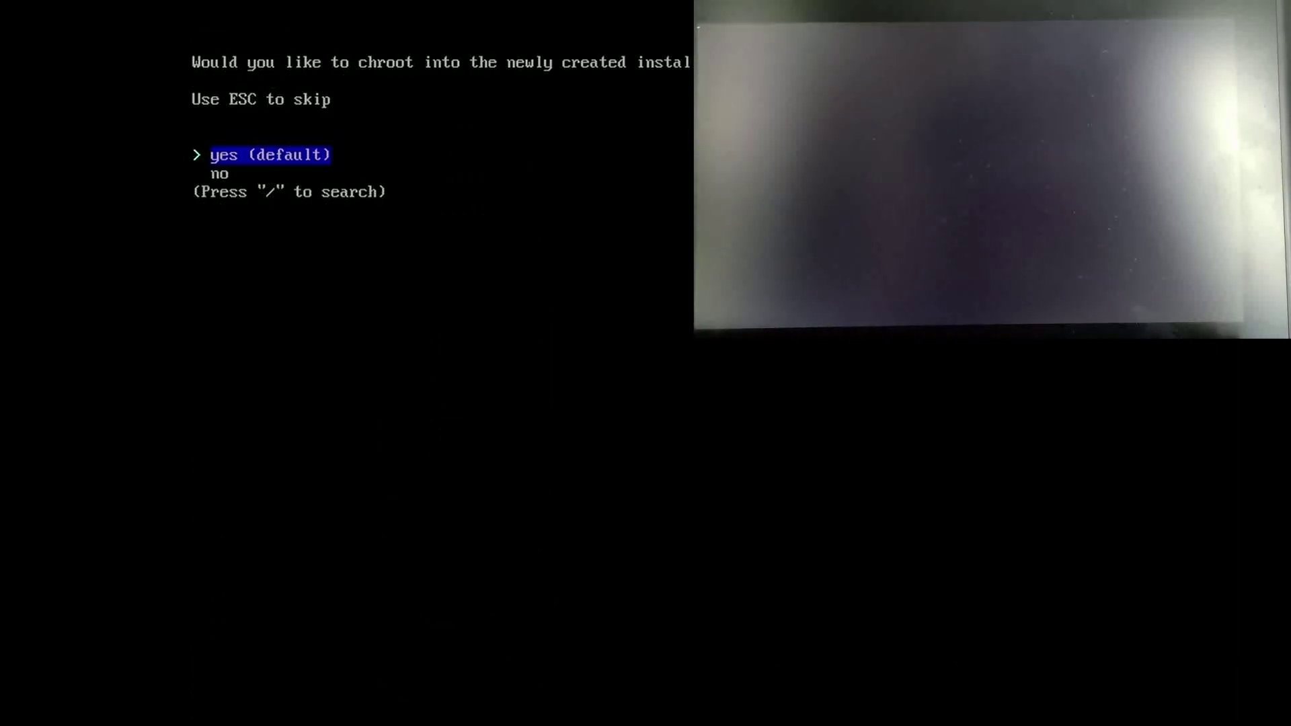
key(Down)
key(Return)
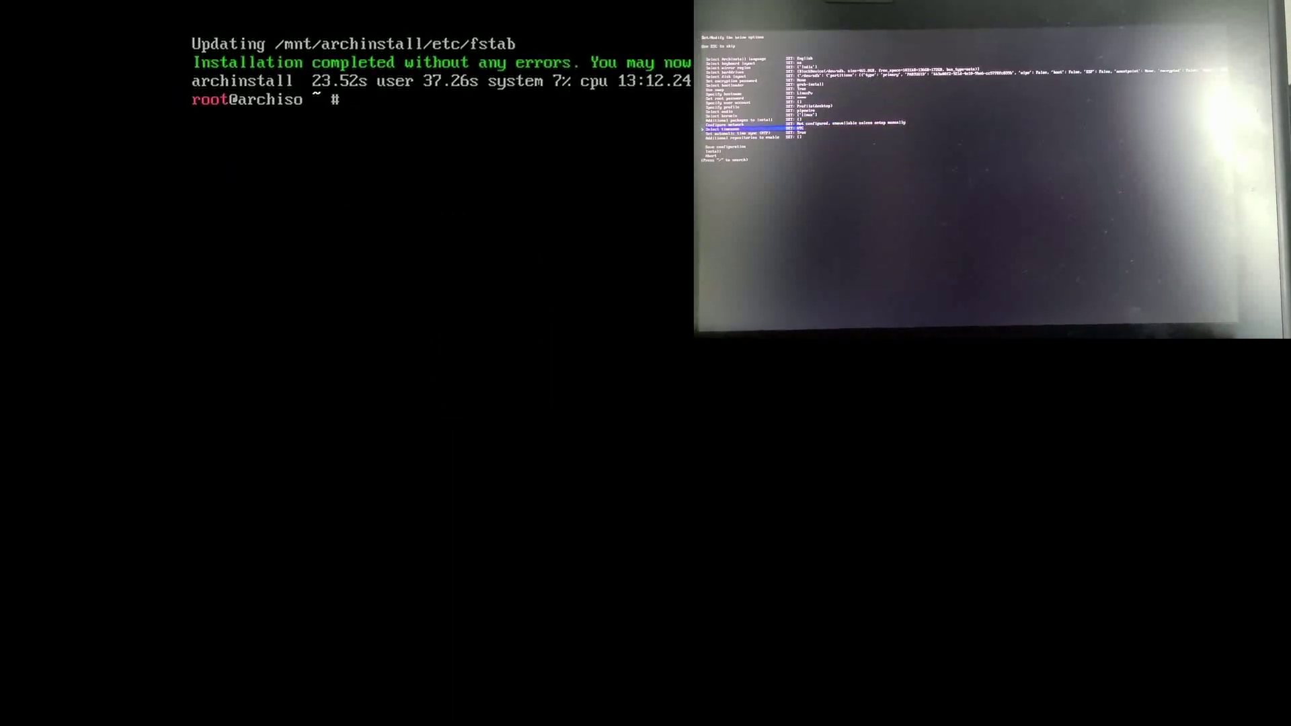